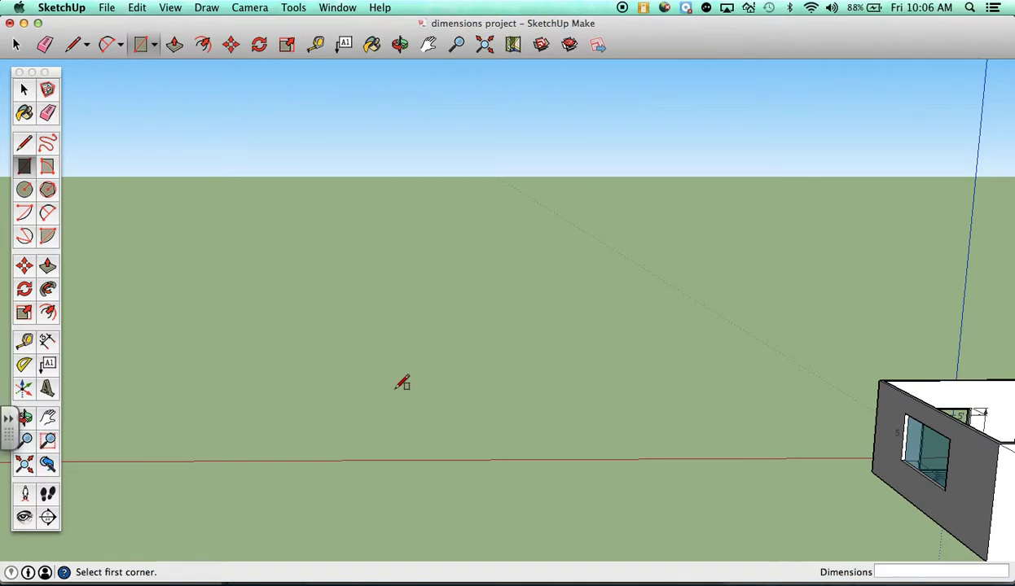
Step: Draw a rectangle on the ground across the red axis, about 9' by 20' 8", away from the existing building
click(394, 389)
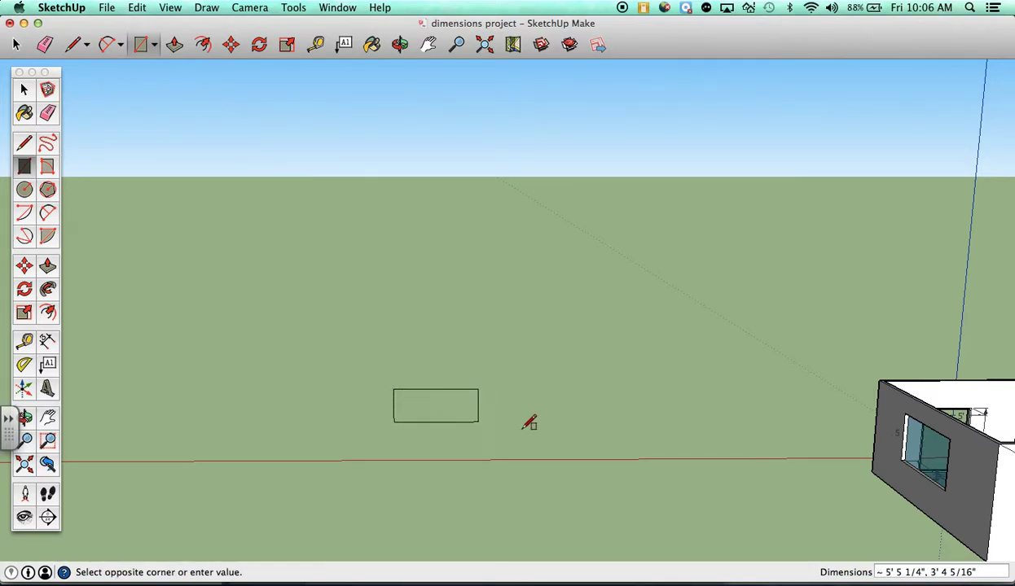
key(Escape)
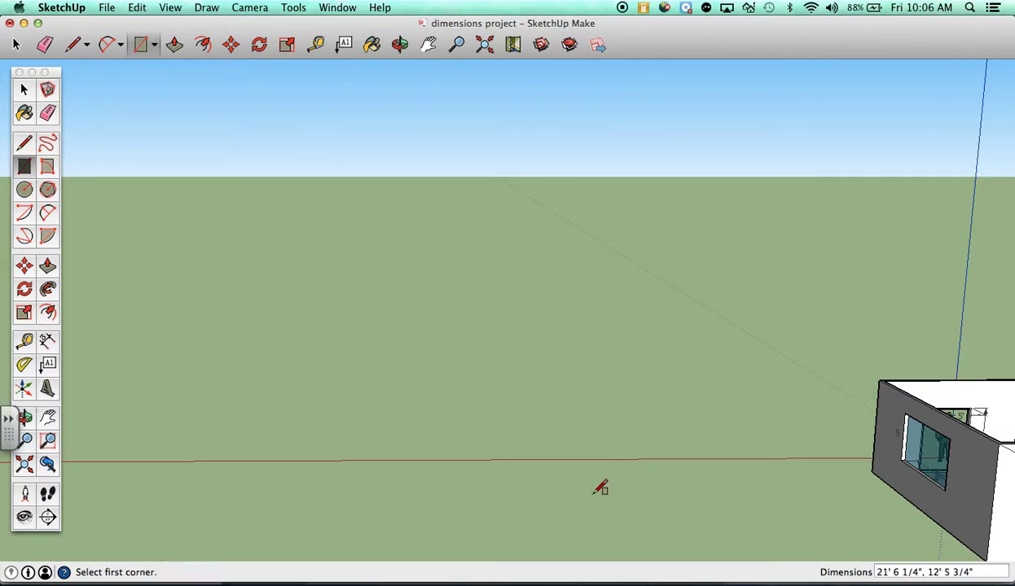
click(399, 45)
drag(438, 420, 510, 468)
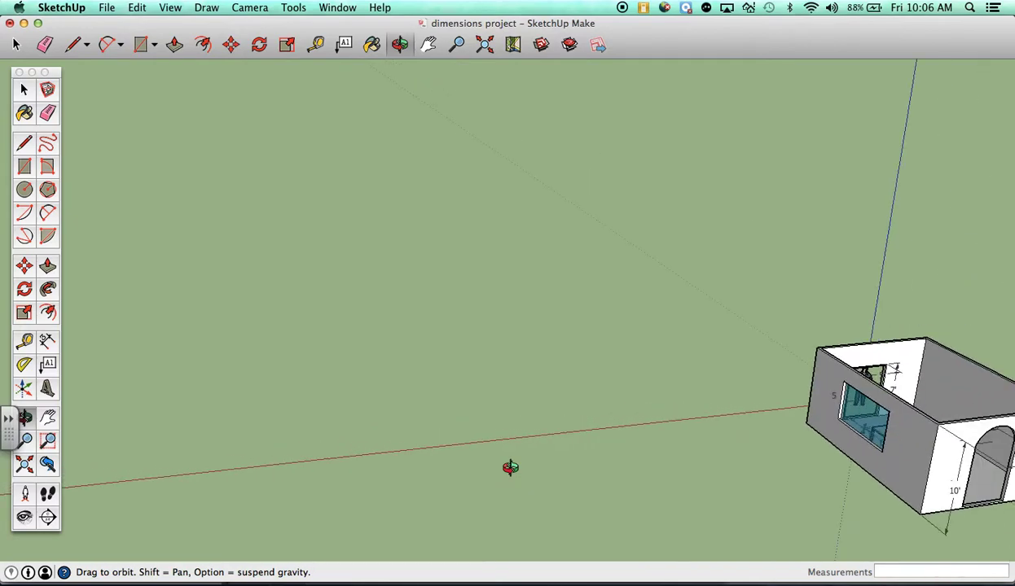
click(25, 166)
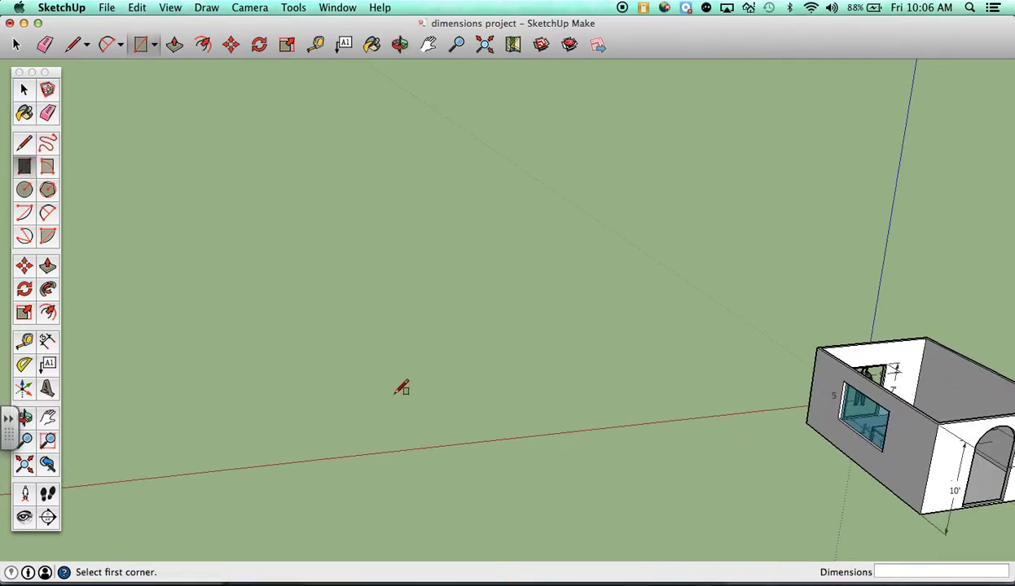
click(456, 405)
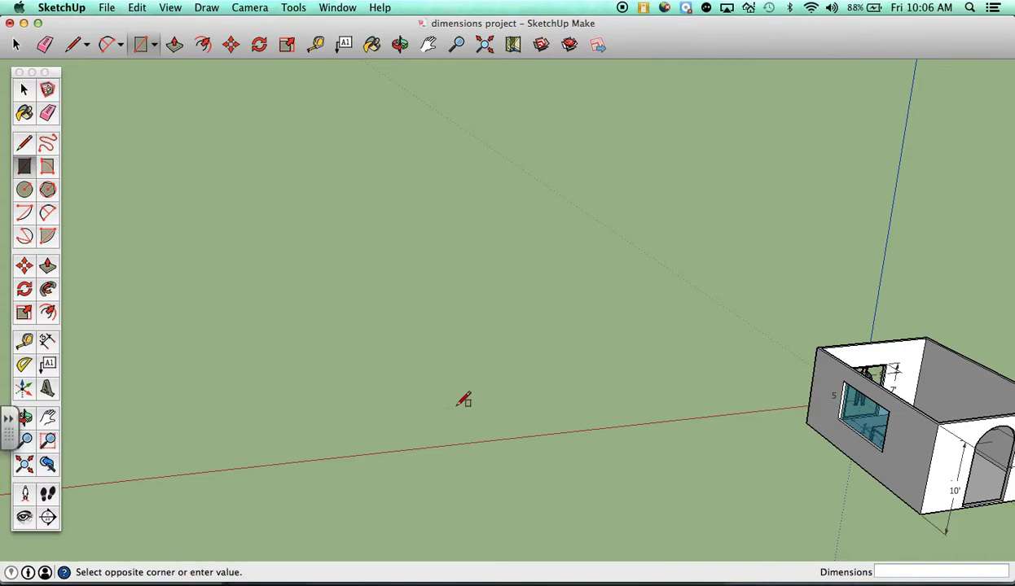
click(571, 482)
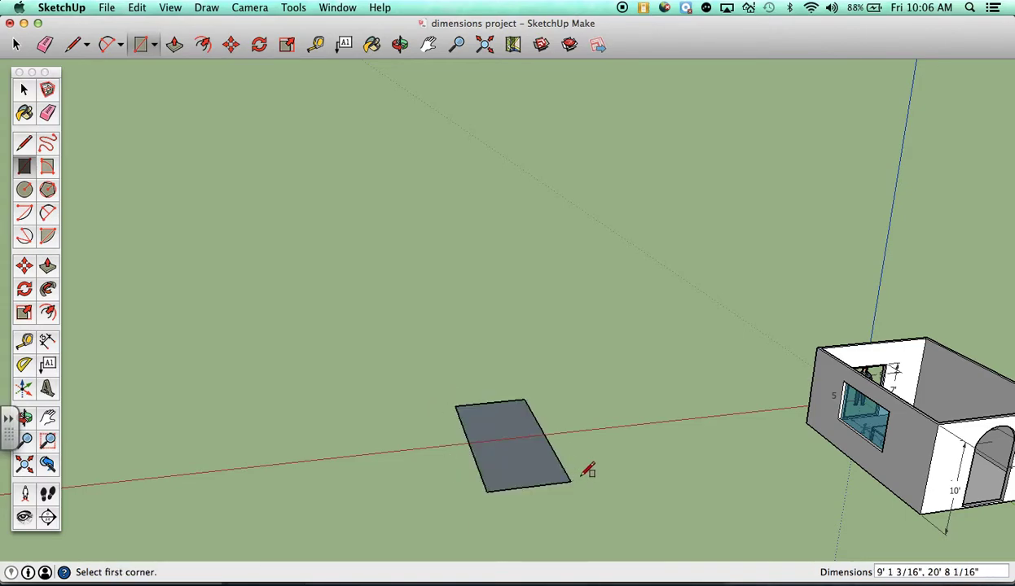
Step: Set the new rectangle's dimensions to 4' by 6'
click(991, 572)
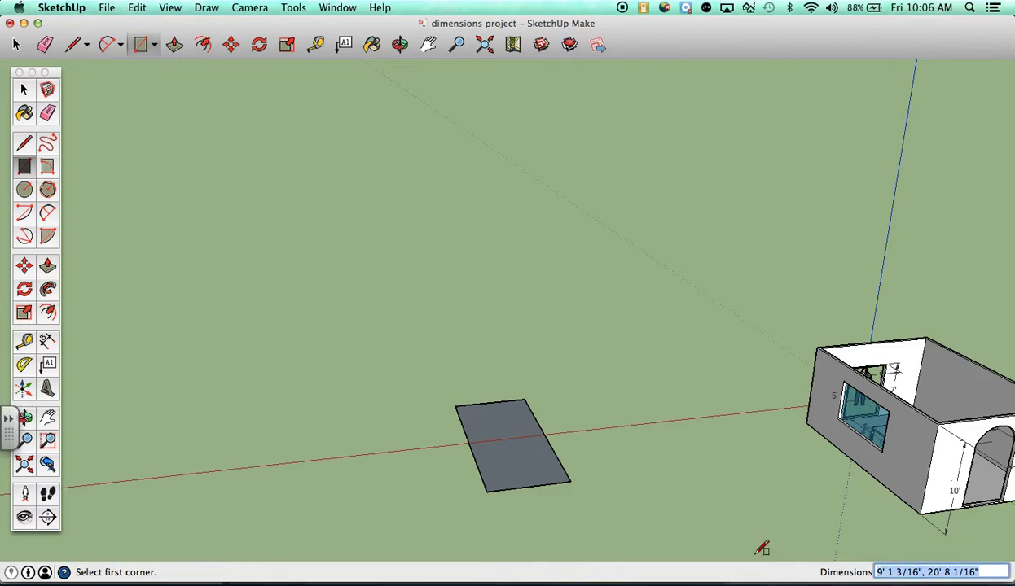
text(4',6)
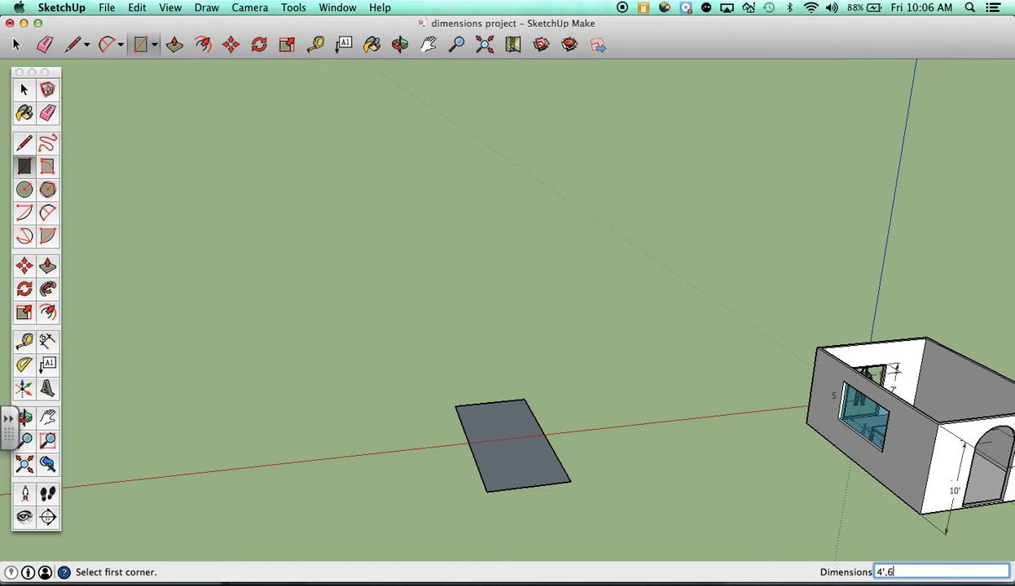
key(Return)
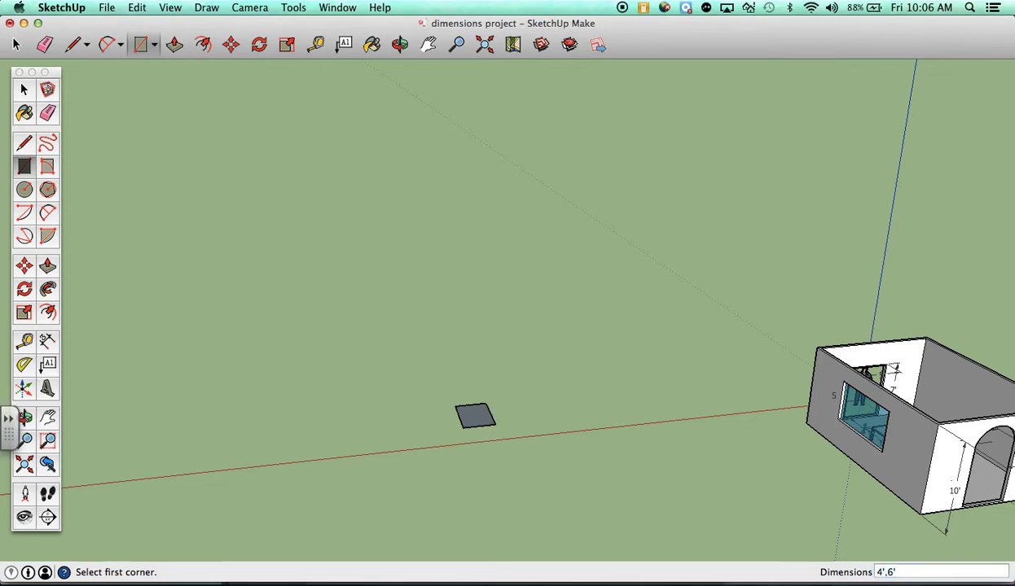
Step: Push/Pull the rectangle upward into a slab and set its thickness to 2"
scroll(477, 415, up, 6)
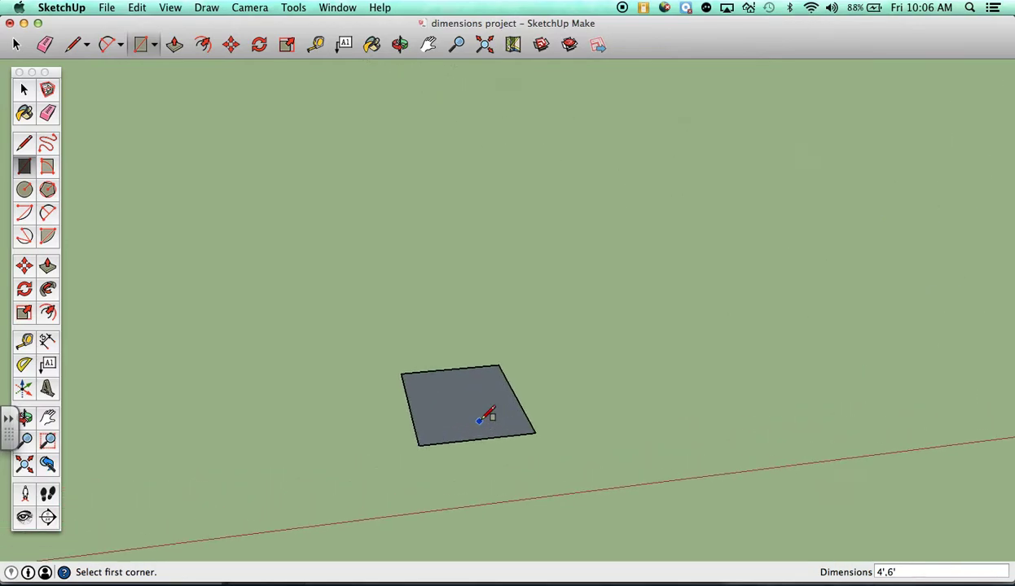
click(399, 44)
drag(380, 421, 502, 356)
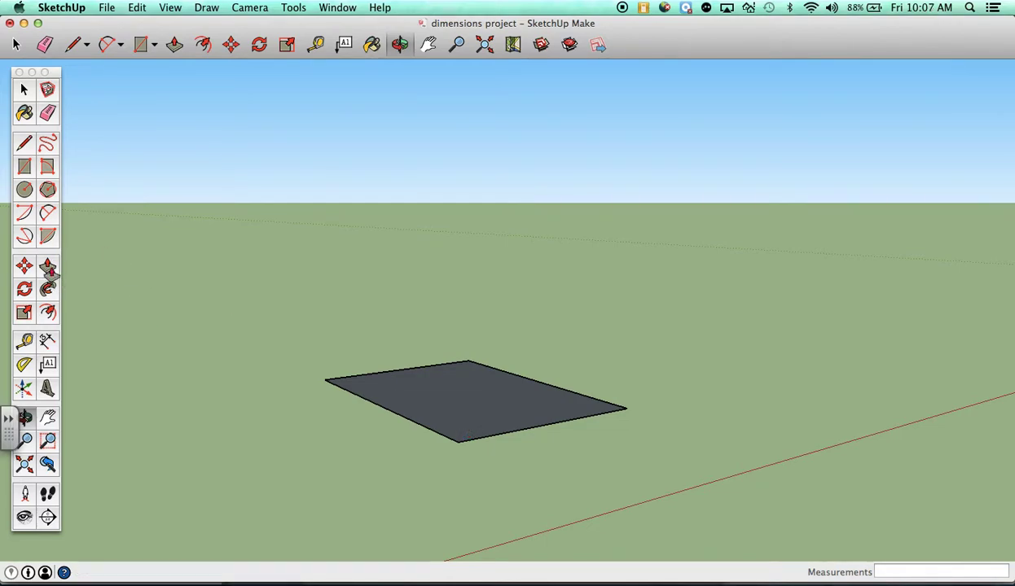
click(47, 265)
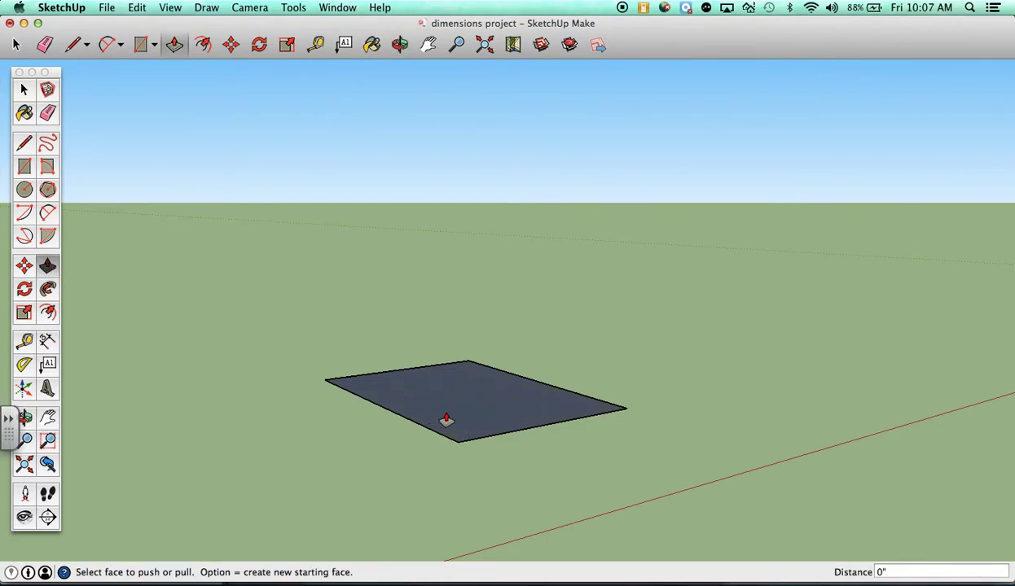
drag(447, 420, 452, 398)
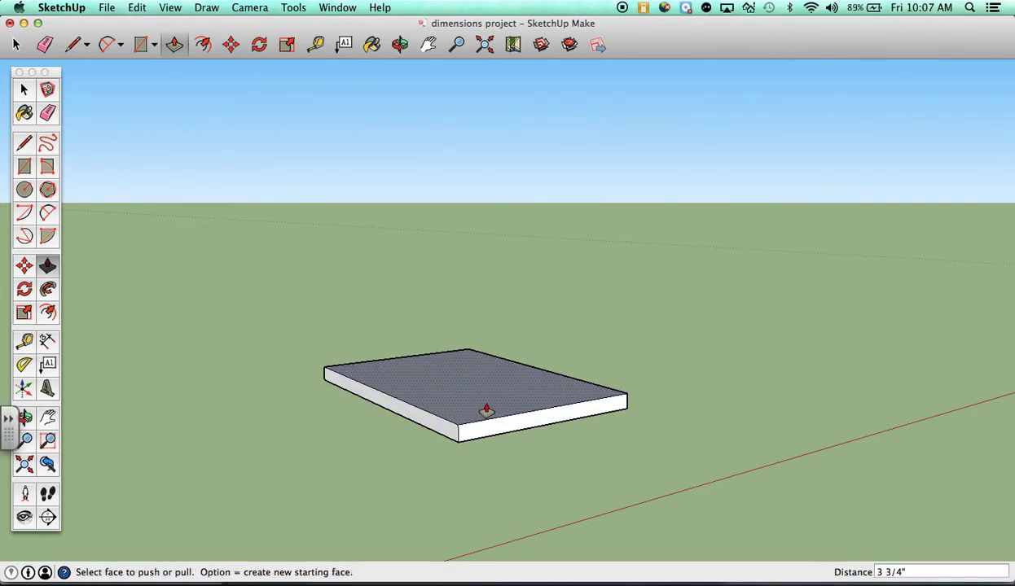
click(913, 572)
text(2")
key(Return)
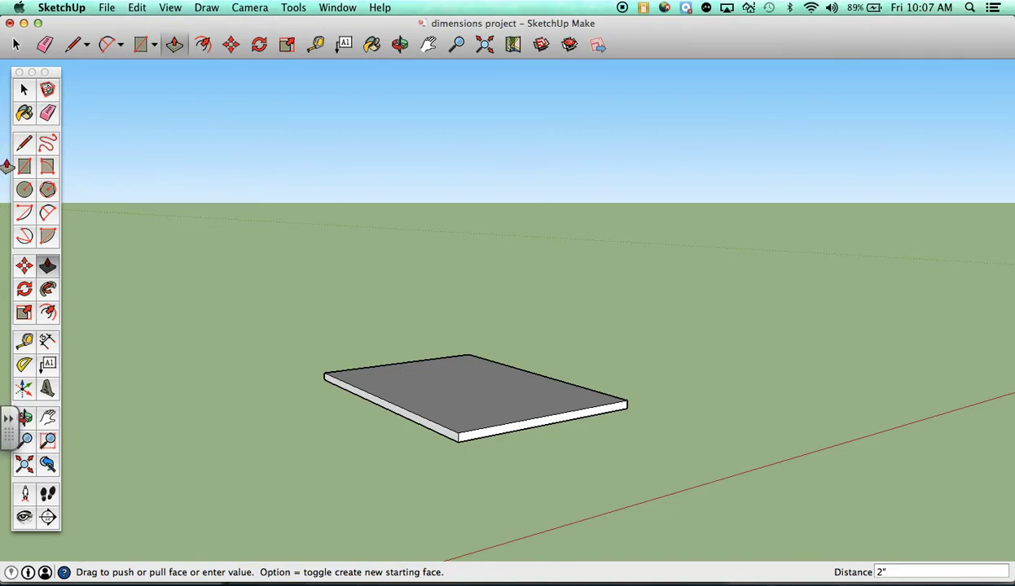
Step: Add a linear dimension along the upper edge of the slab's white front side, placed out in front of it
click(47, 342)
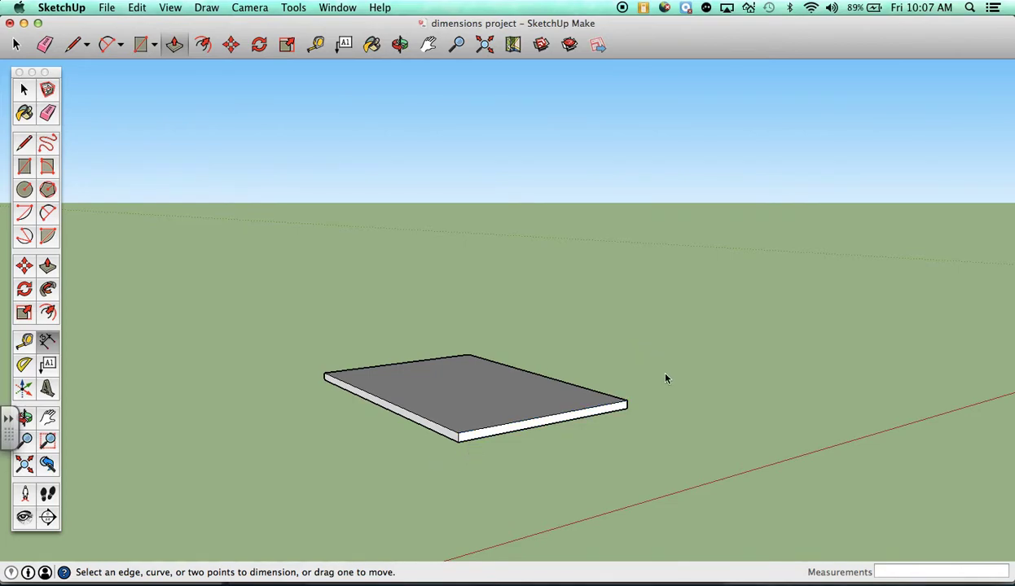
click(459, 436)
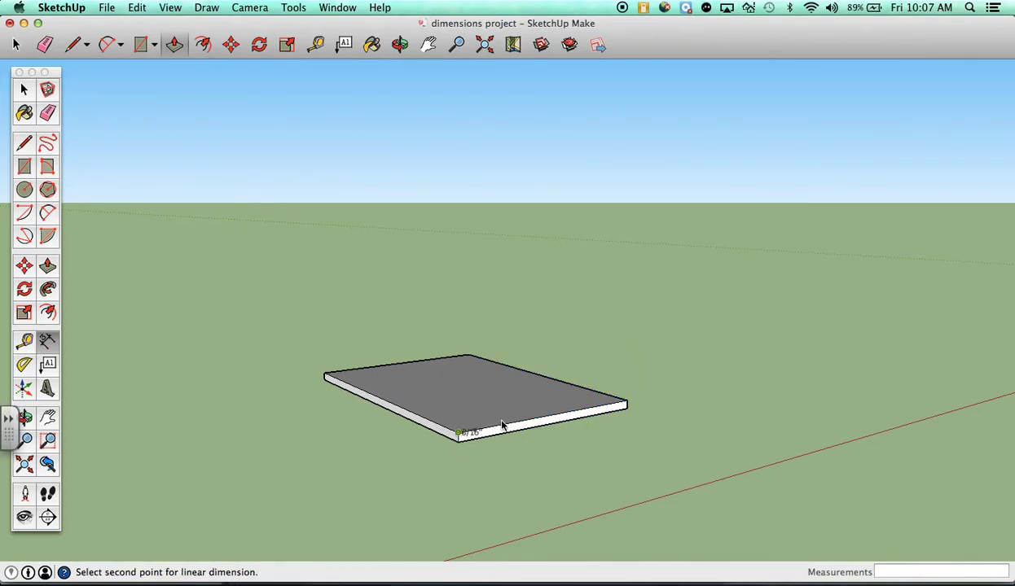
click(627, 402)
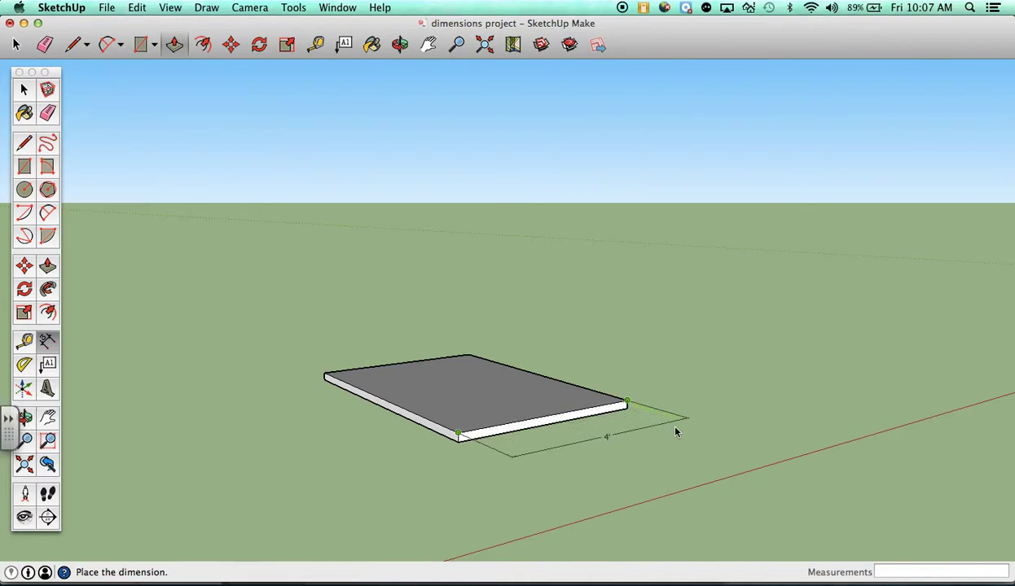
click(666, 431)
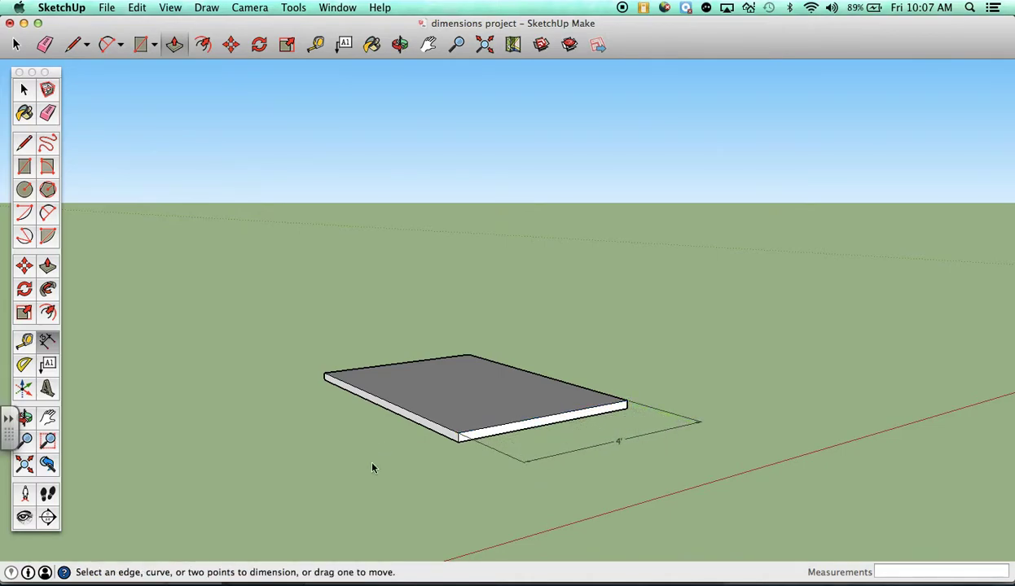
click(617, 443)
Step: Add a linear dimension along the lower long edge of the slab's grey side, placed just outside it
click(324, 378)
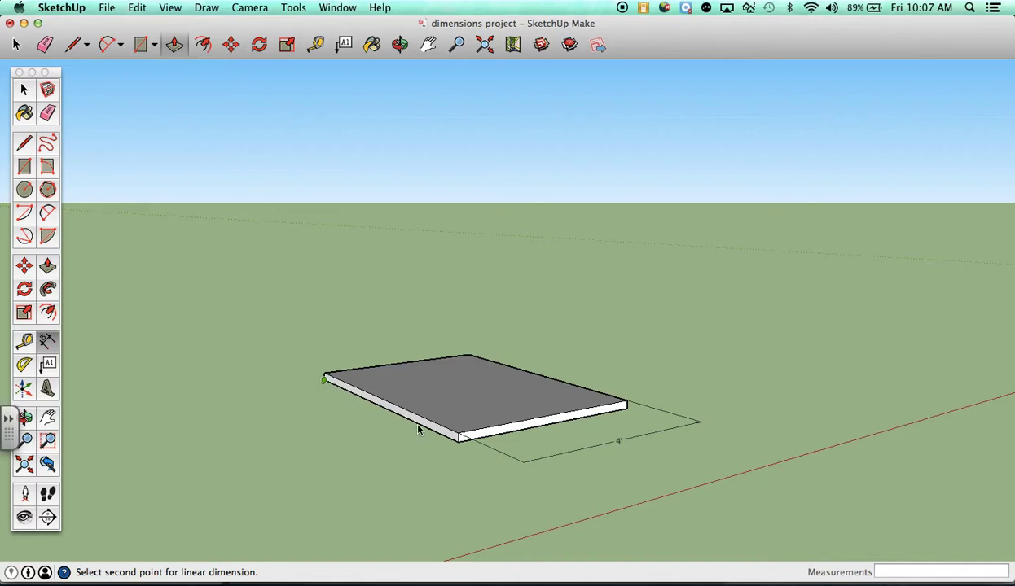
click(459, 444)
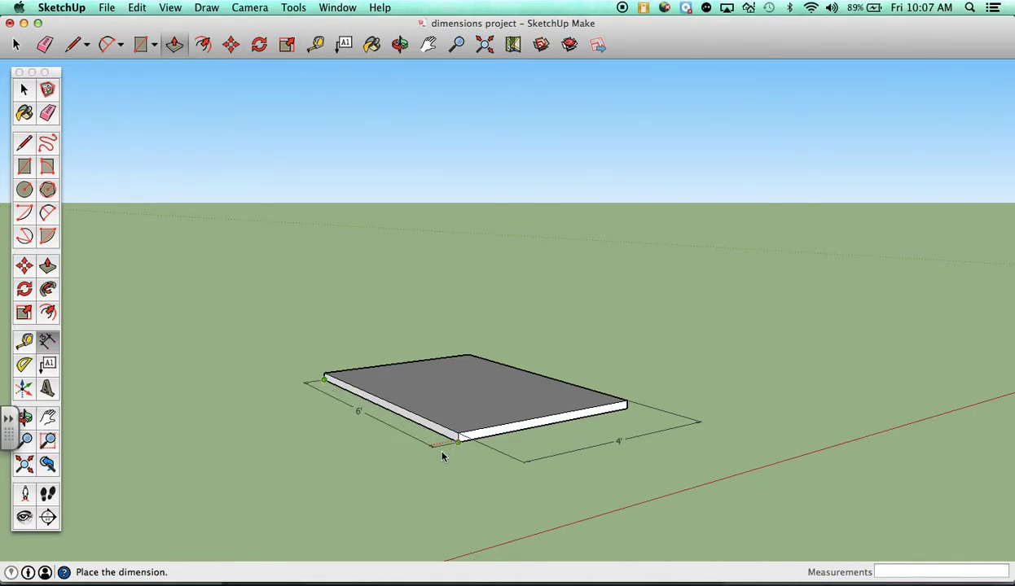
click(419, 461)
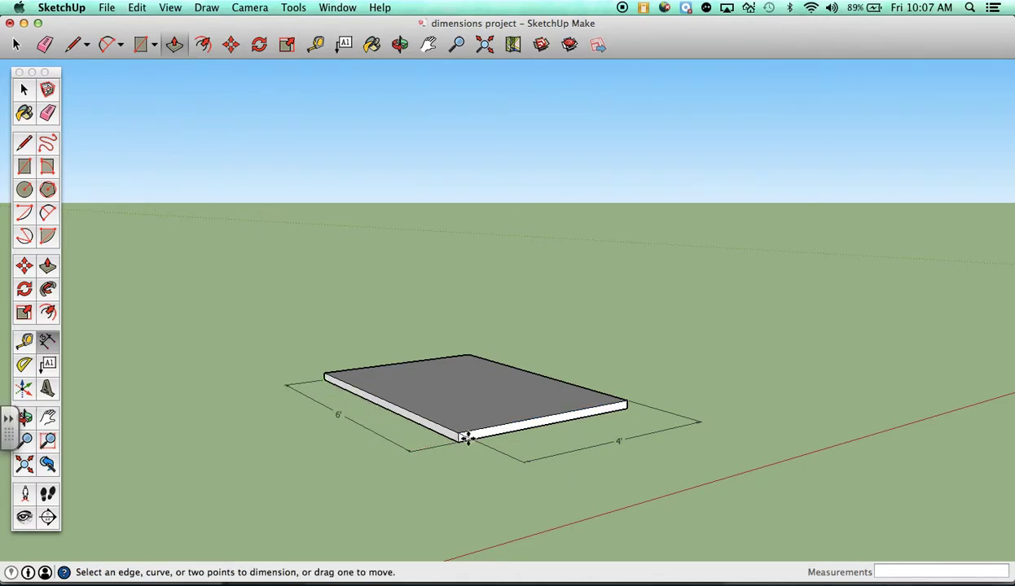
Step: Try to dimension the slab's thickness starting from the upper point of its nearest corner
scroll(464, 435, up, 4)
scroll(469, 437, up, 3)
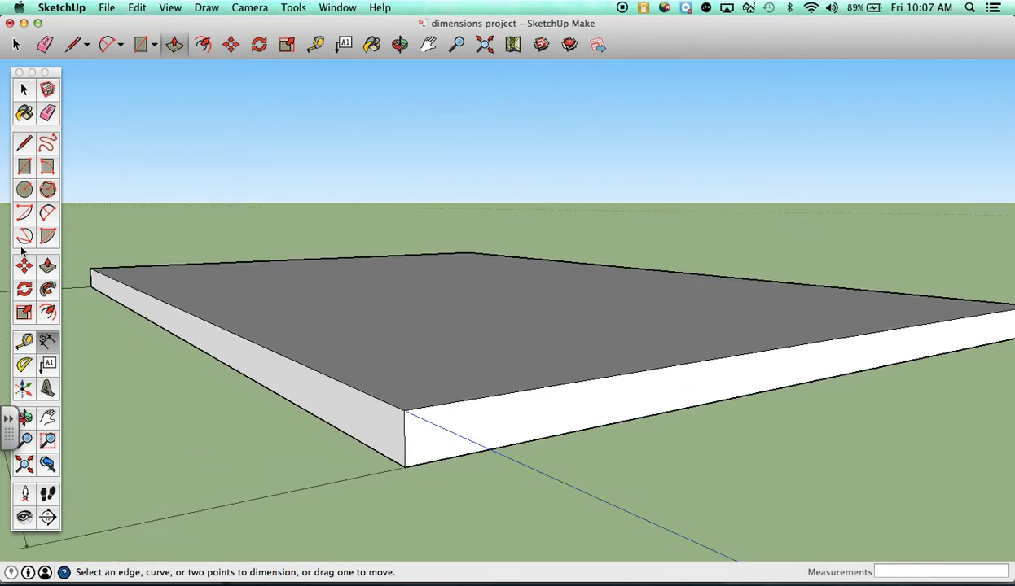
click(404, 412)
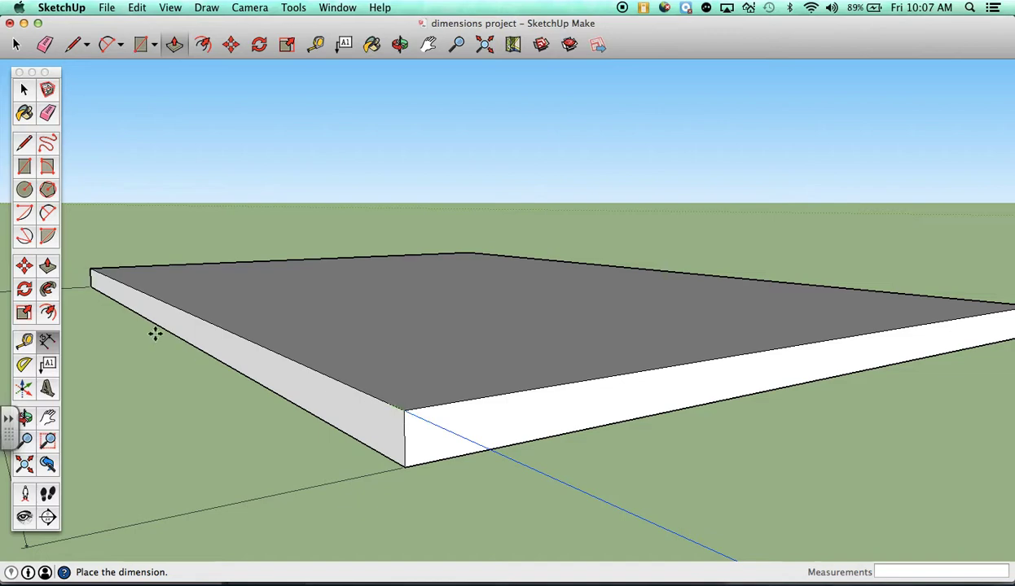
click(275, 343)
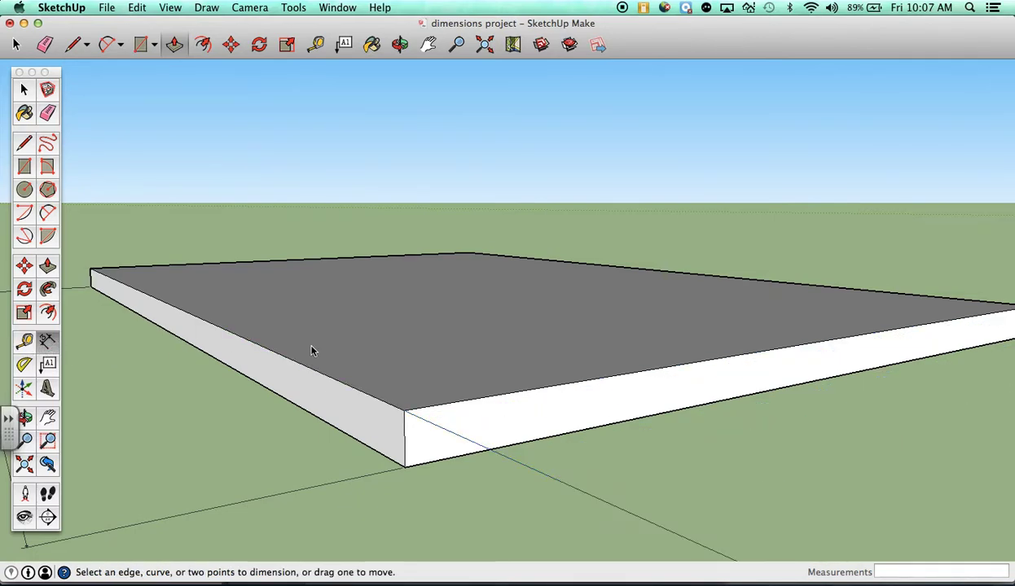
click(405, 411)
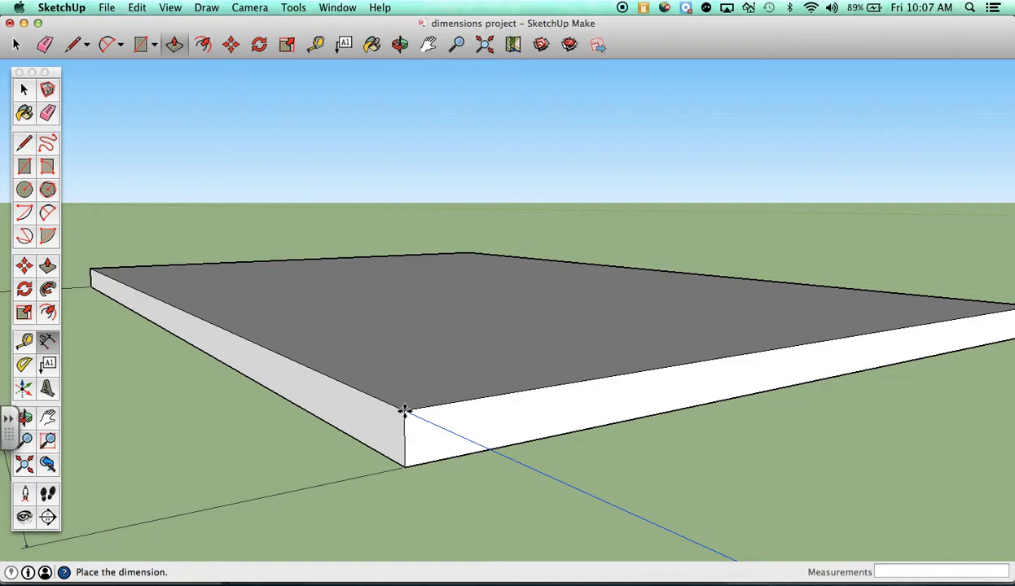
click(406, 465)
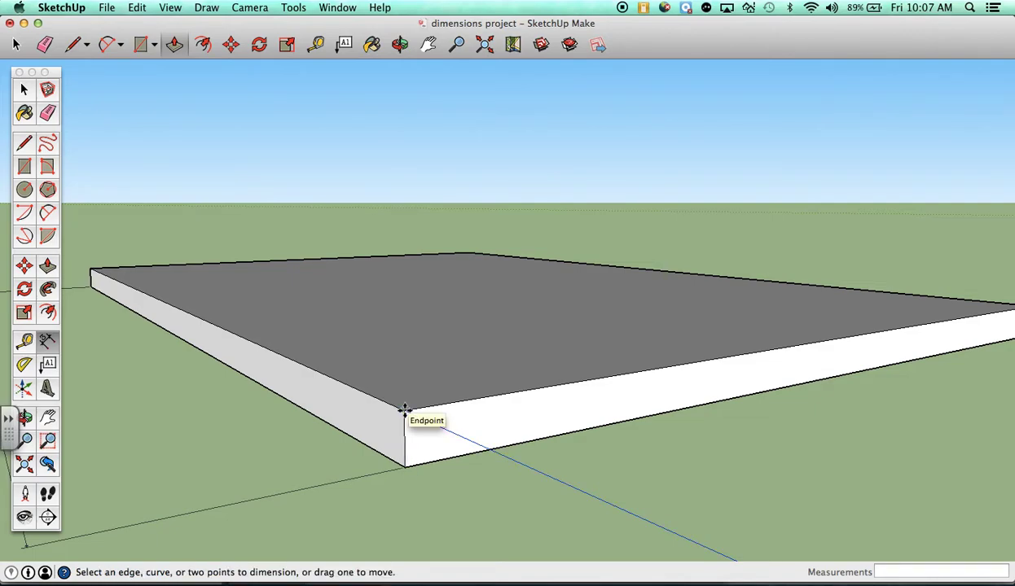
Step: Dimension the slab's thickness along the vertical edge at its nearest corner, starting from the lower endpoint
click(405, 465)
click(404, 412)
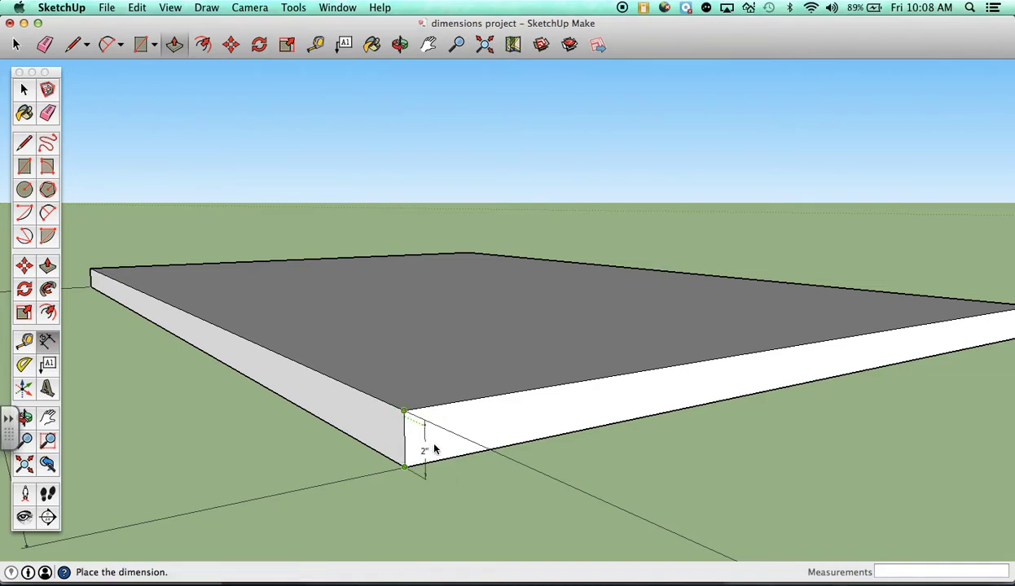
click(444, 447)
scroll(480, 316, up, 3)
scroll(481, 316, down, 6)
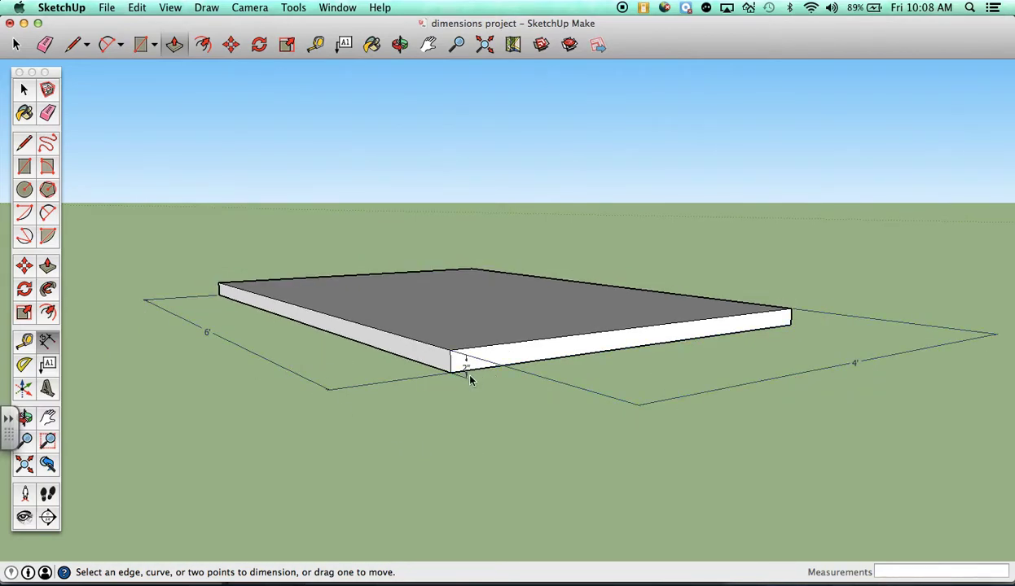
Step: Select the slab's top face and extend the selection to all connected geometry
click(401, 51)
drag(398, 435, 448, 422)
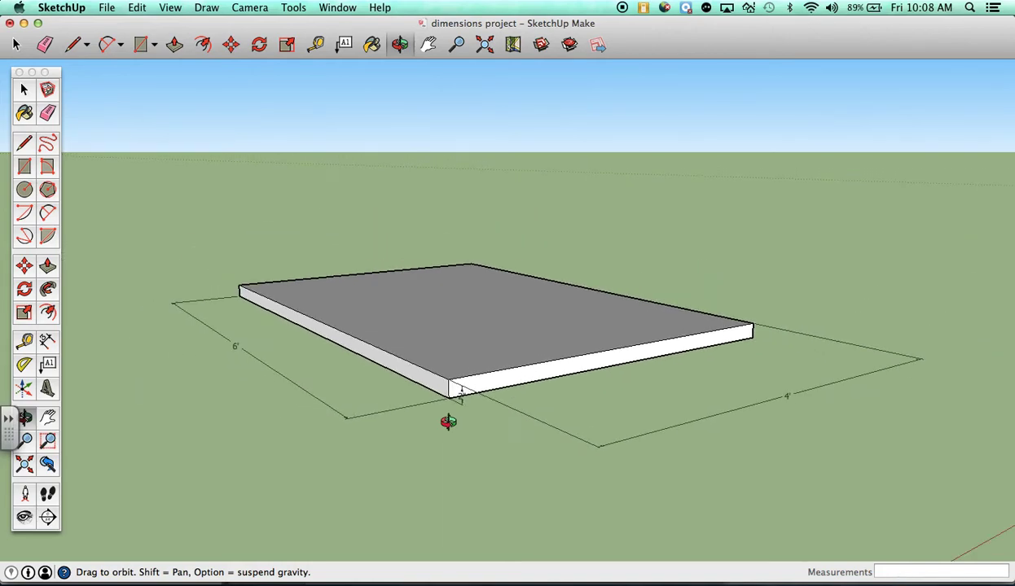
click(24, 91)
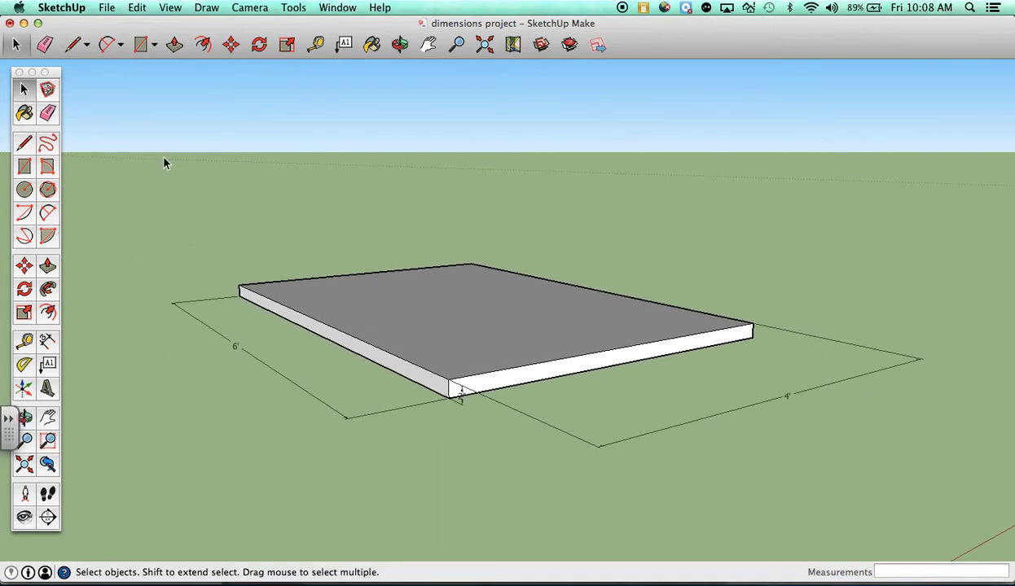
right_click(483, 301)
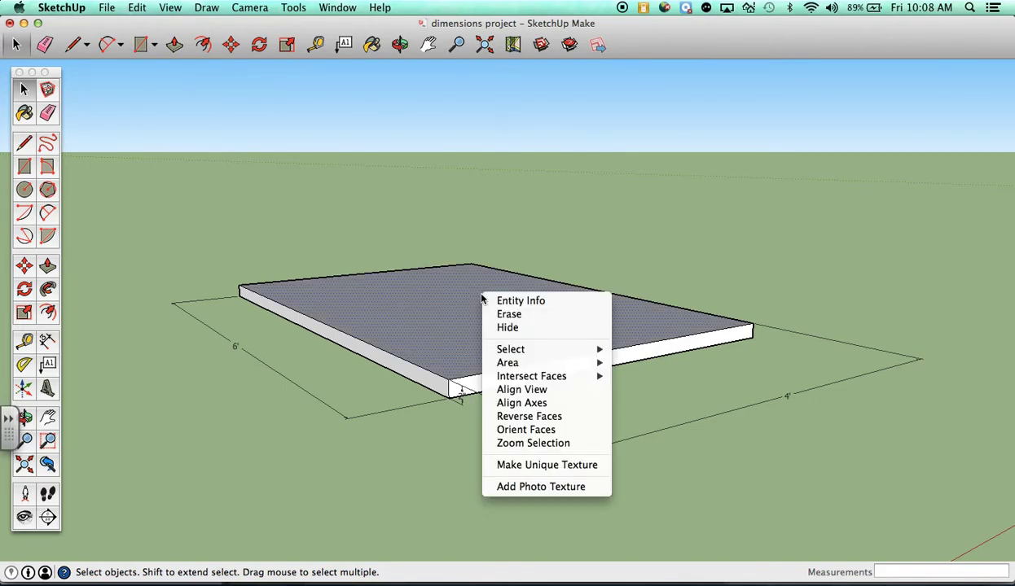
mouse_move(566, 350)
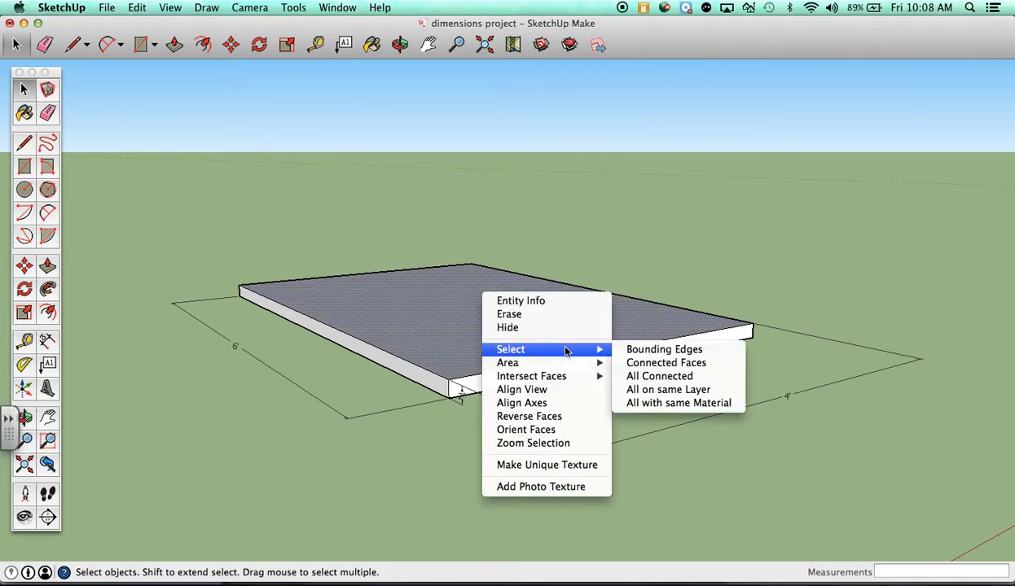
click(645, 377)
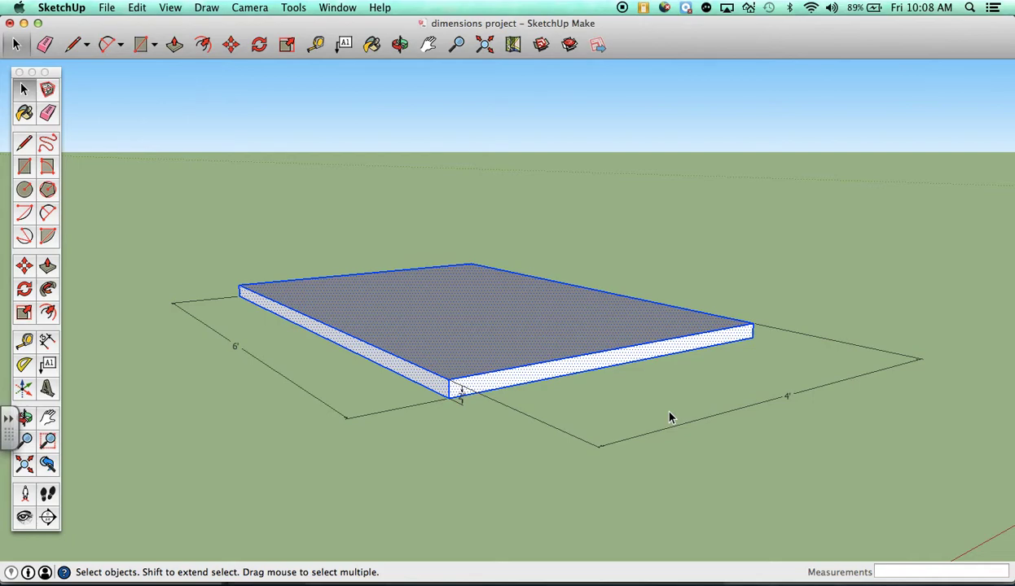
Step: Move the selected slab about 3' 6" backward across the ground from a point on its top face
click(23, 266)
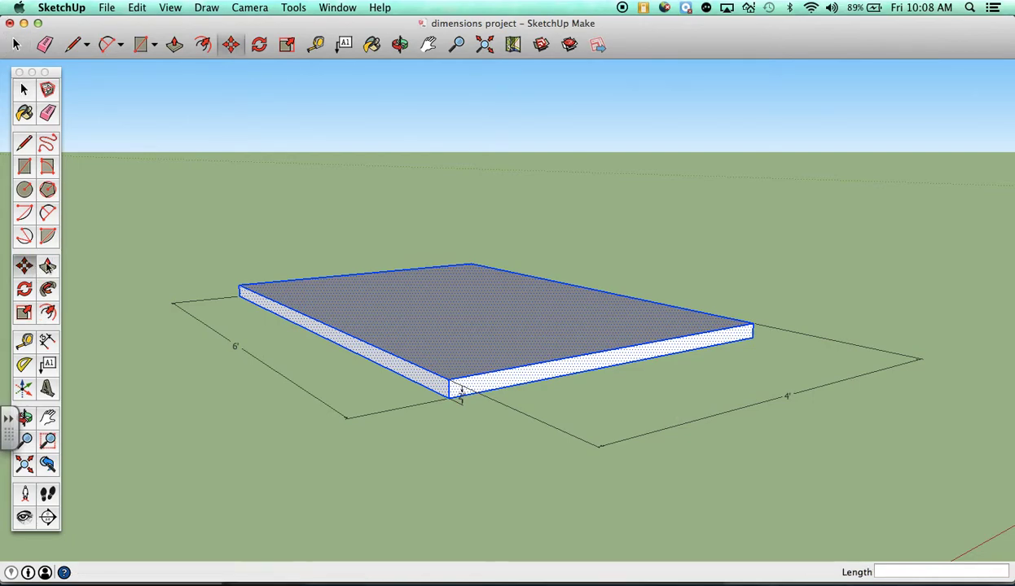
click(441, 336)
scroll(465, 265, down, 3)
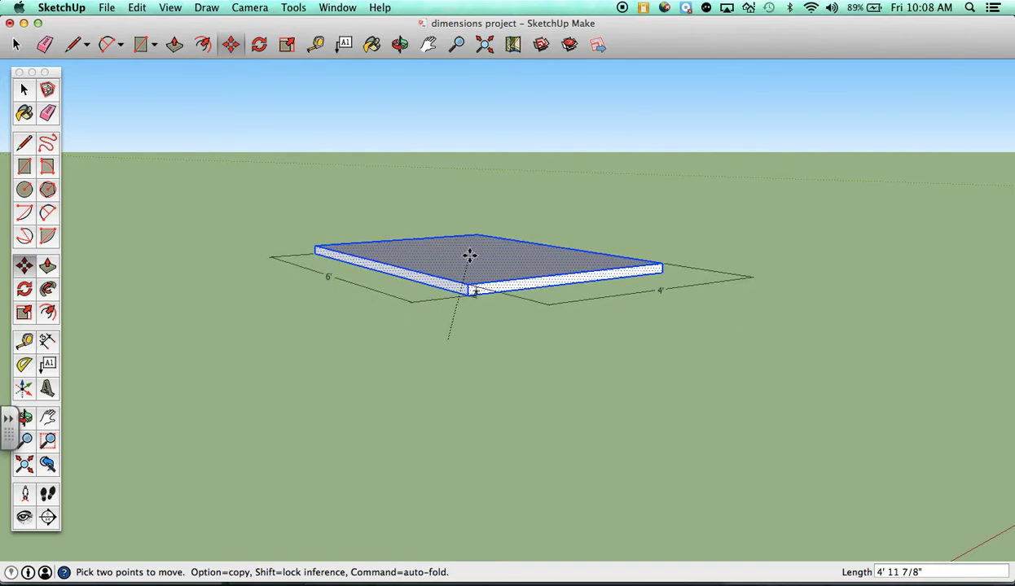
scroll(438, 267, up, 3)
scroll(436, 251, down, 3)
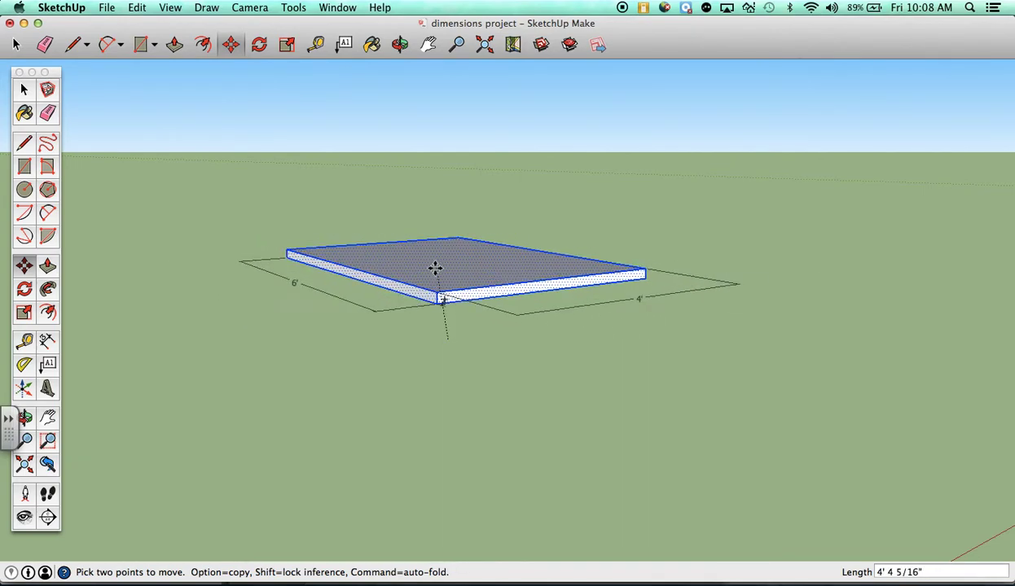
click(434, 278)
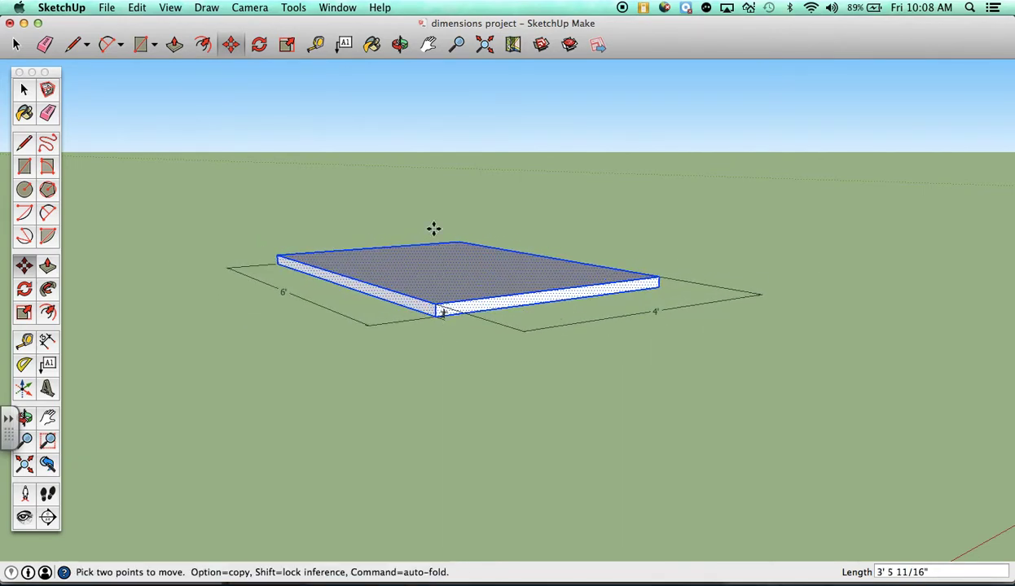
Step: Bring the slab's underside into view and clear the selection
click(400, 44)
drag(397, 419, 421, 310)
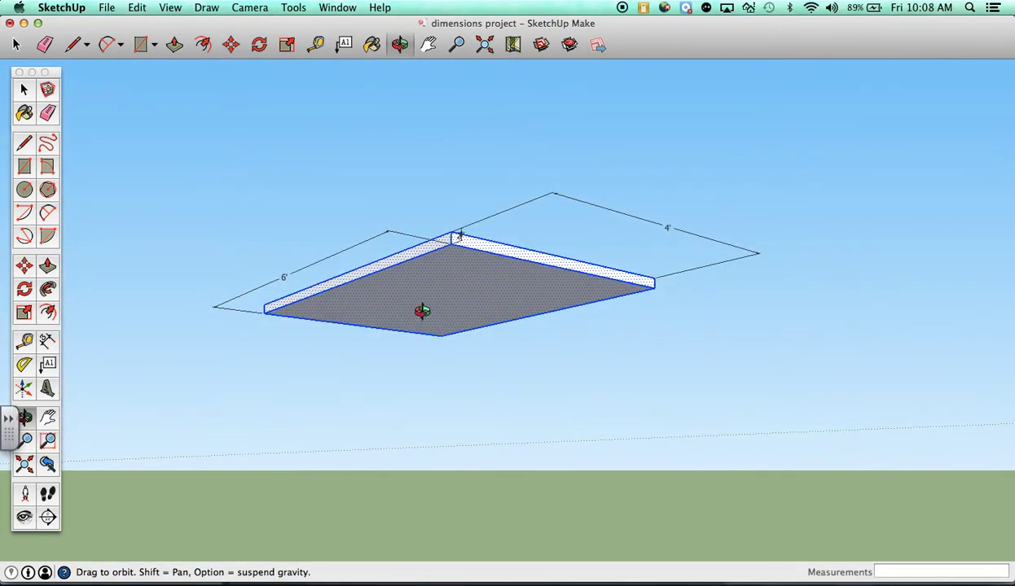
click(24, 89)
click(251, 445)
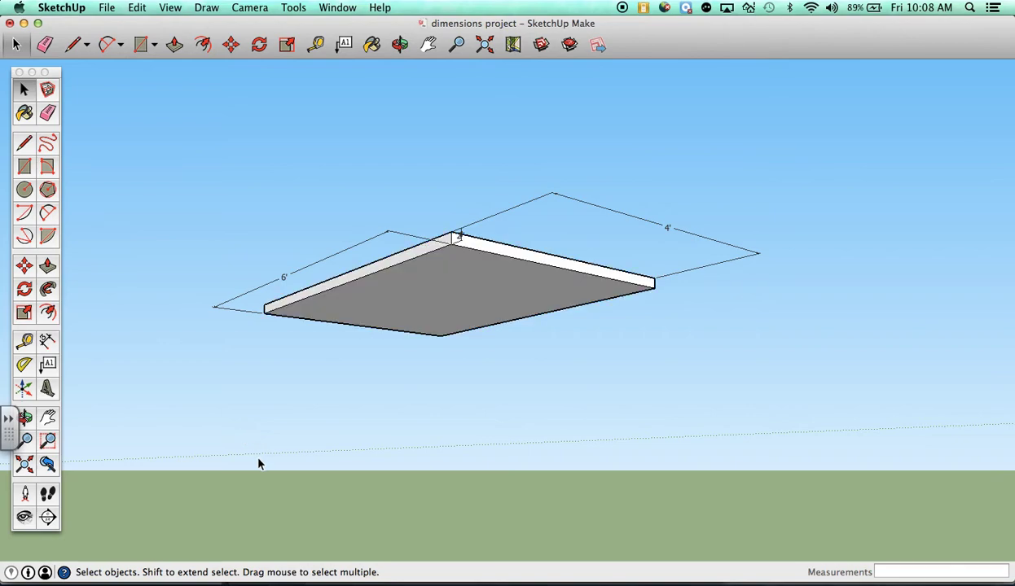
click(26, 167)
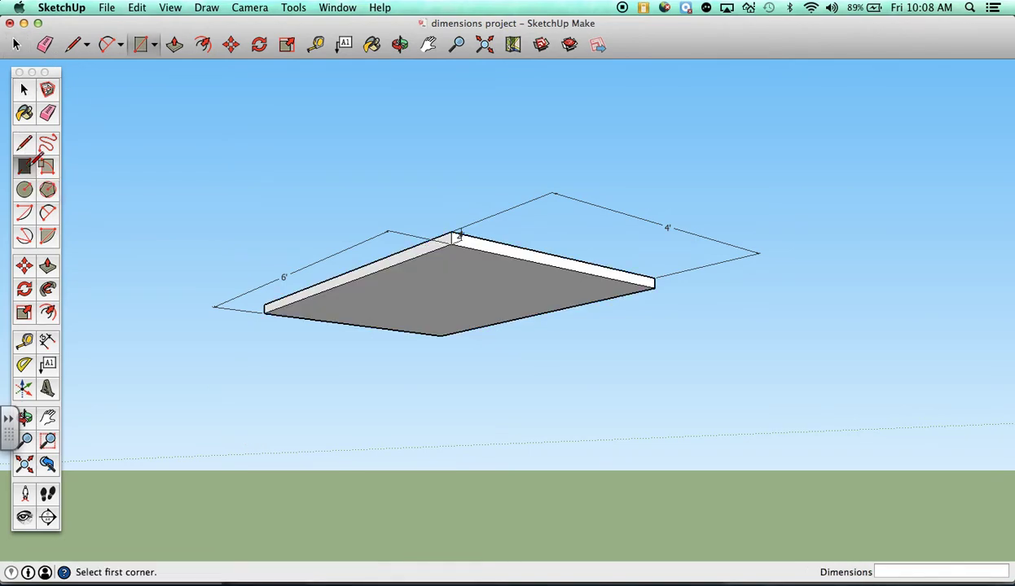
click(451, 243)
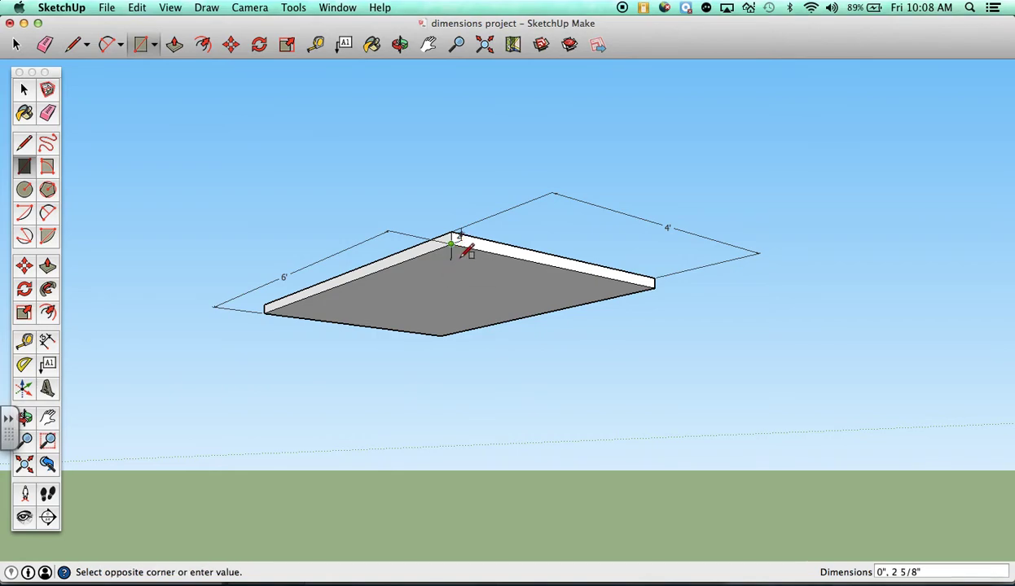
key(Escape)
Step: Draw a rectangle about 3 5/8" by 2 1/4" on the slab's underside, starting at its nearest corner
scroll(448, 245, down, 2)
scroll(448, 245, up, 10)
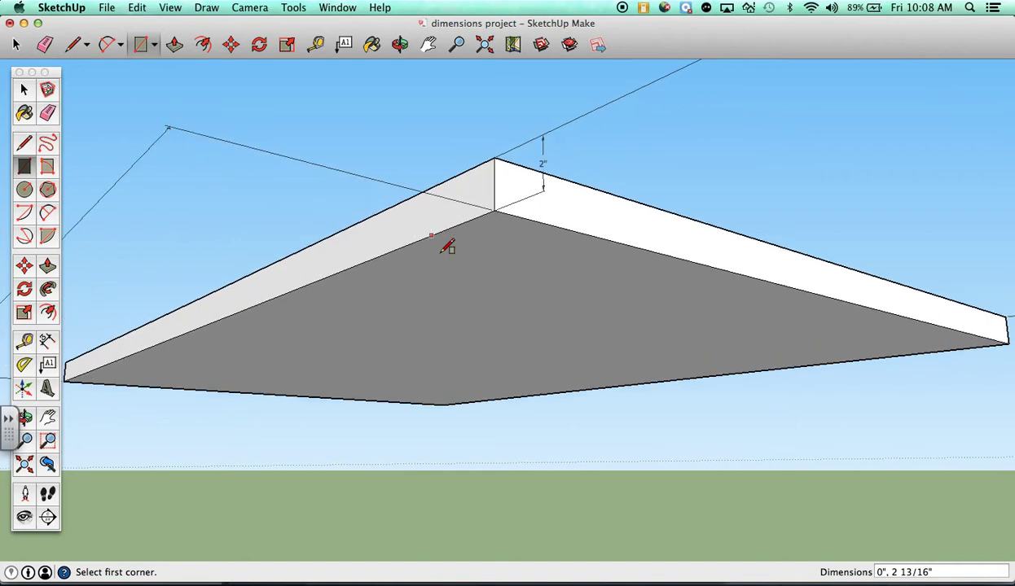
scroll(447, 245, up, 1)
click(502, 204)
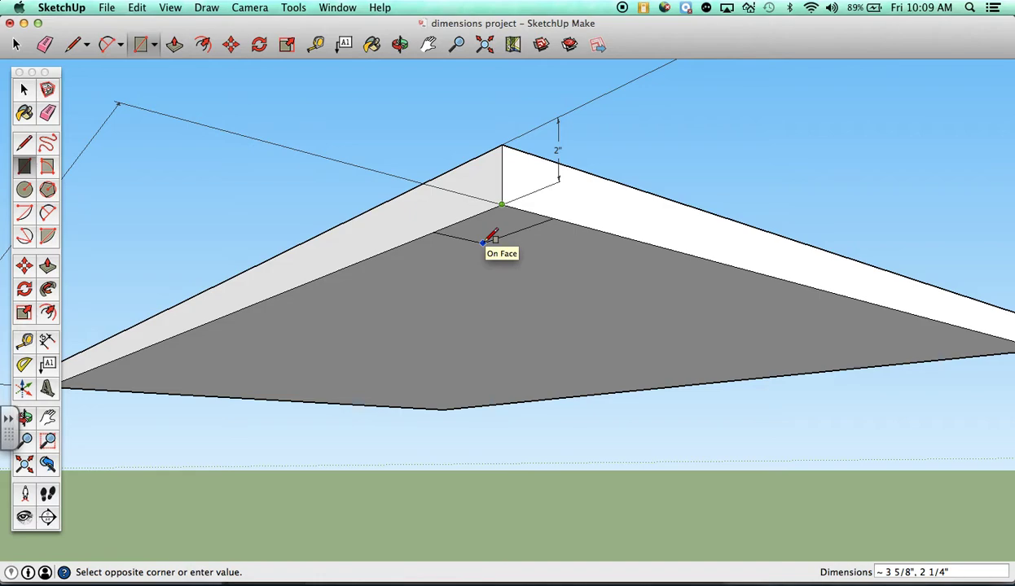
click(483, 241)
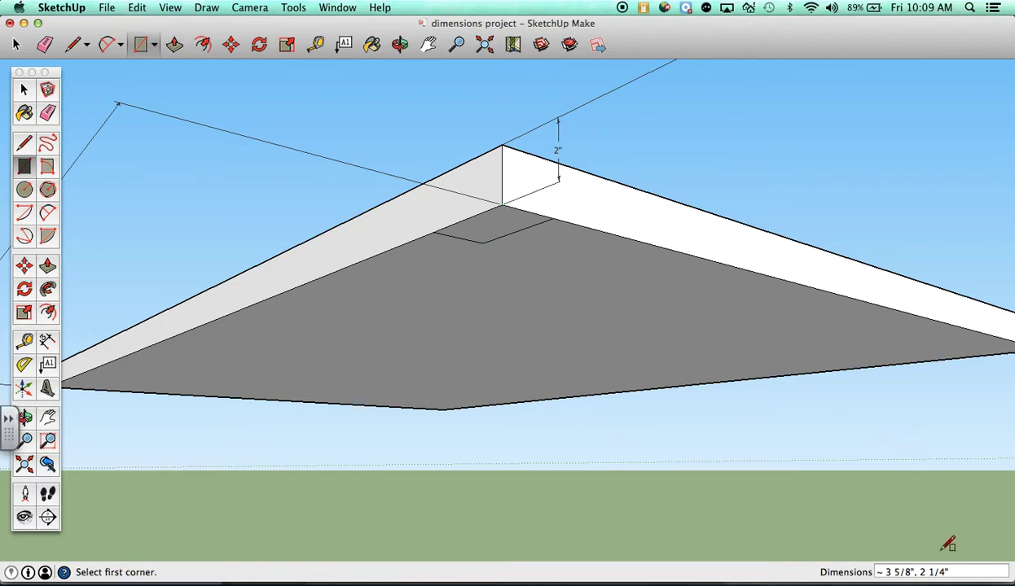
Step: Set the corner rectangle's dimensions to 2" by 2"
drag(952, 573, 820, 572)
text(2")
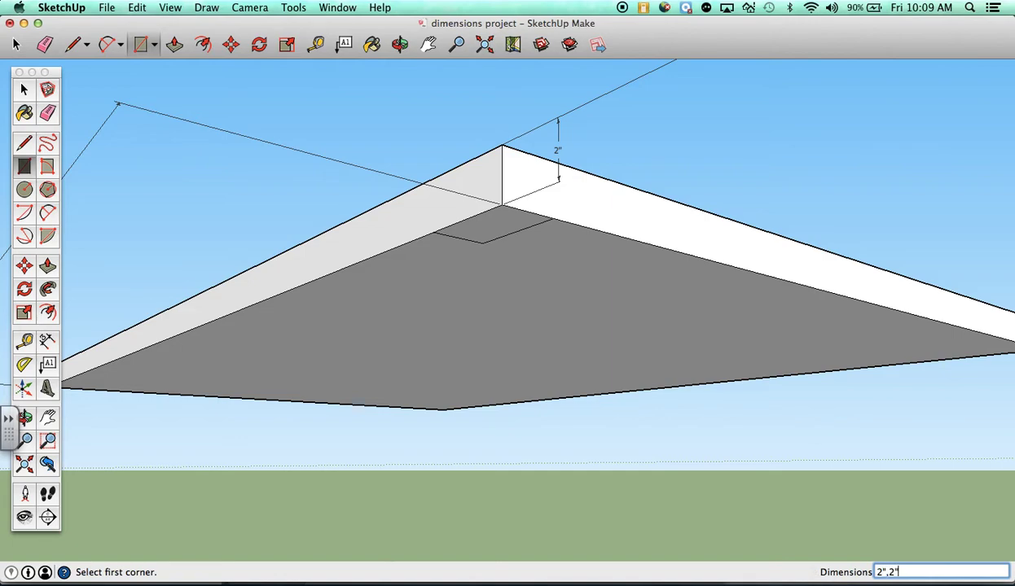
text(,2")
key(Return)
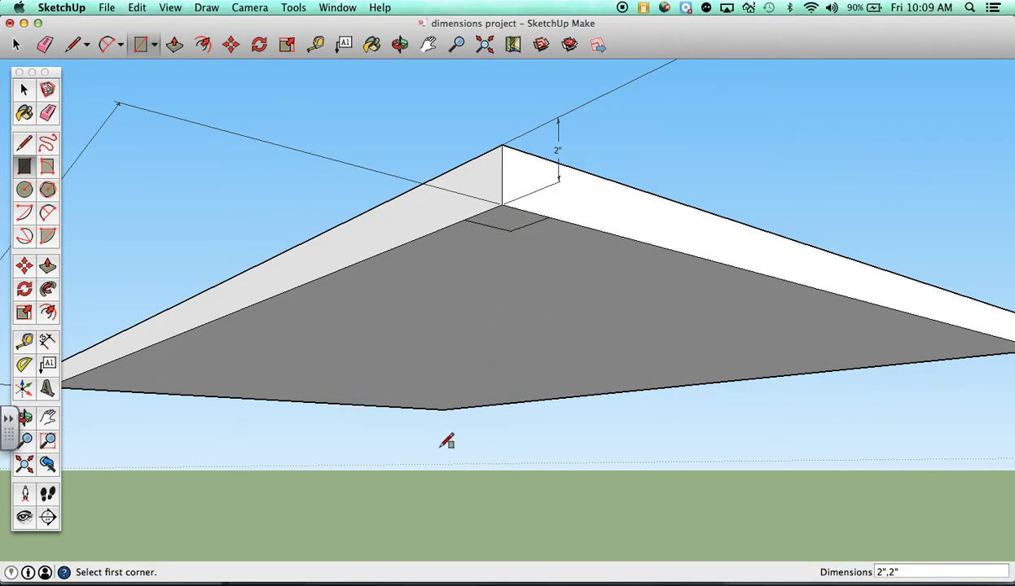
Step: Copy the 2" square face and paste it at the diagonally opposite corner of the slab's underside
click(23, 91)
click(503, 228)
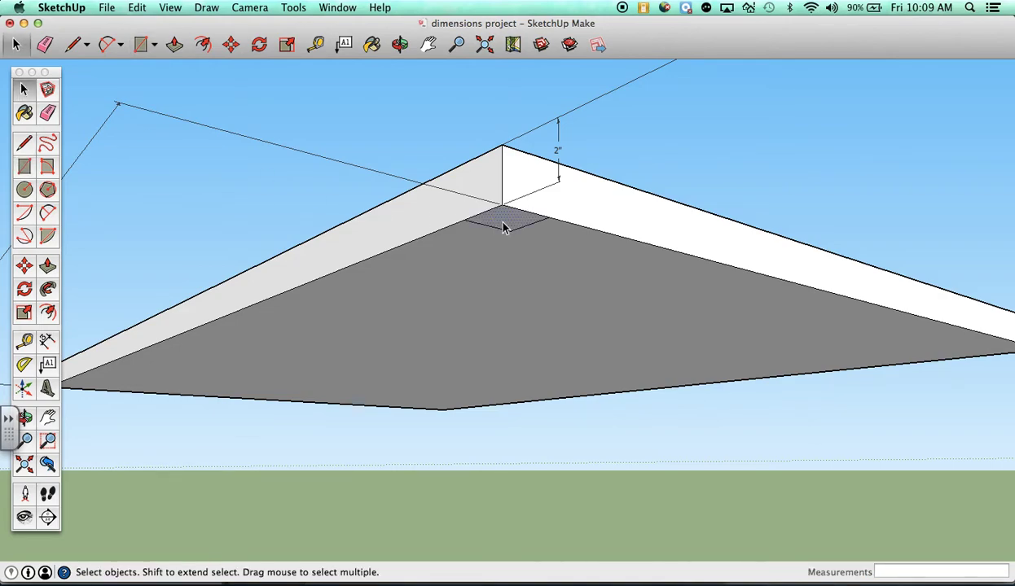
key(m)
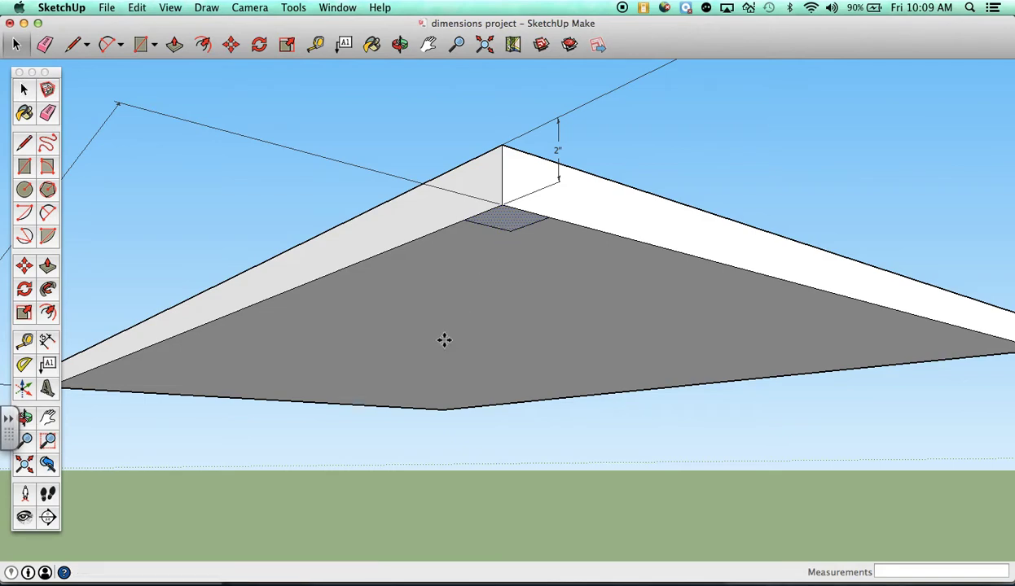
key(super+v)
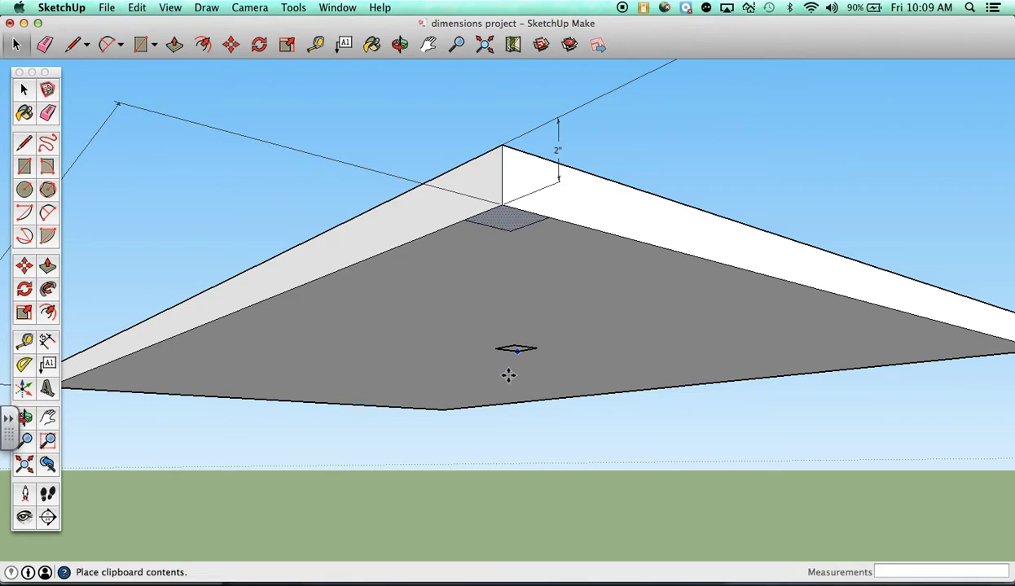
click(446, 407)
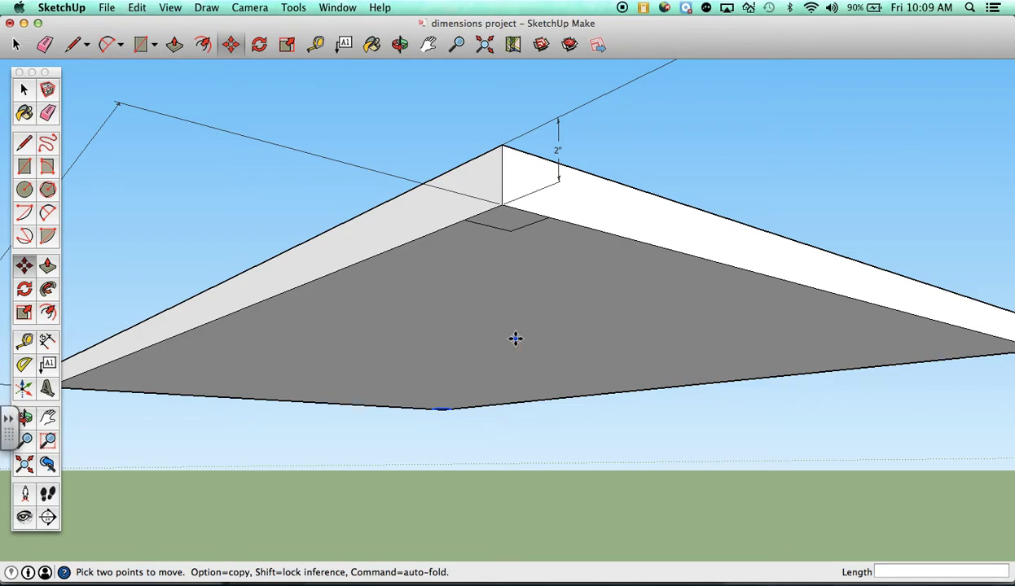
Step: Push/Pull the 2" square at the slab's nearest corner downward by about 8 3/16" to form a leg
click(177, 47)
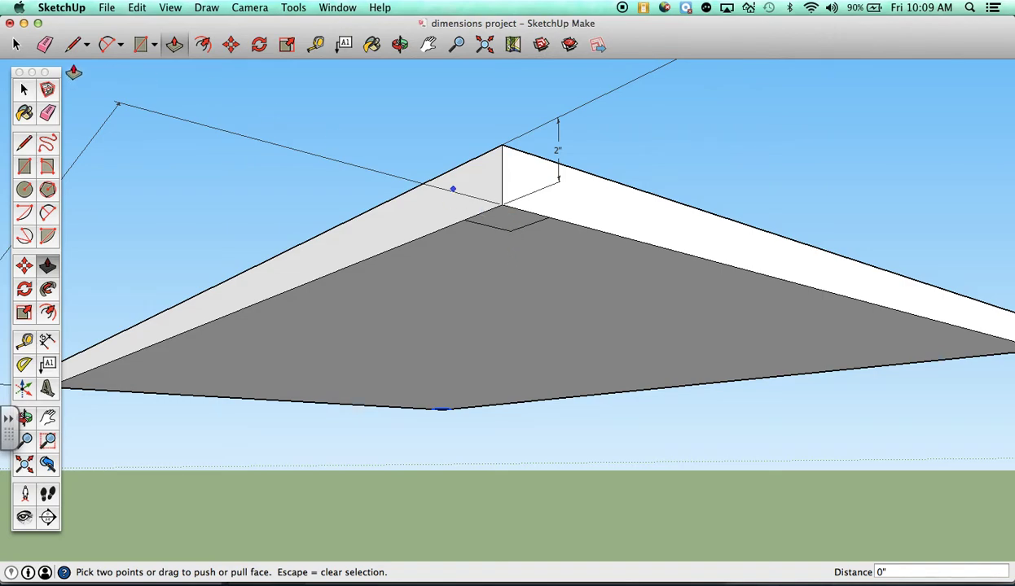
click(25, 90)
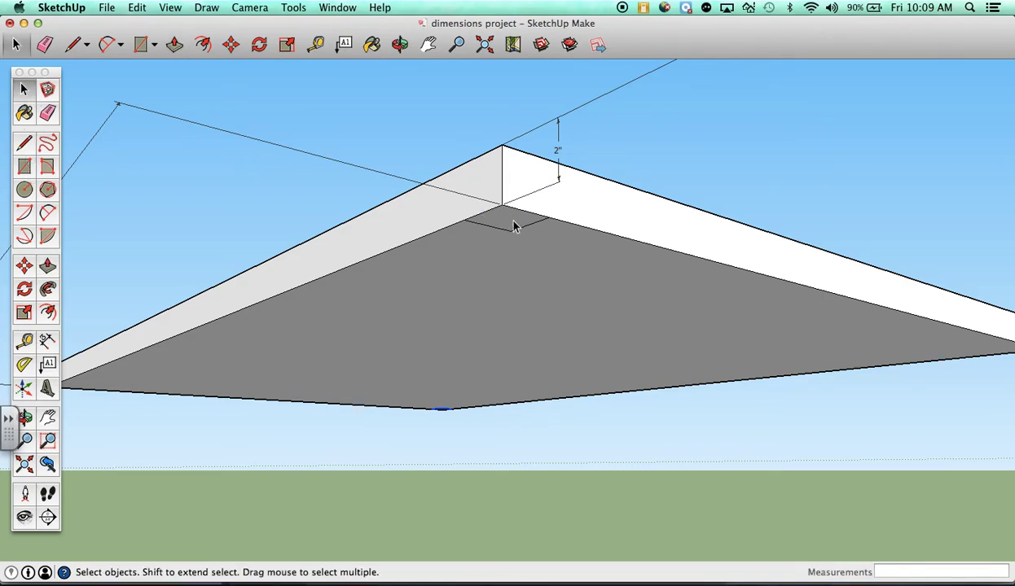
click(231, 47)
click(175, 46)
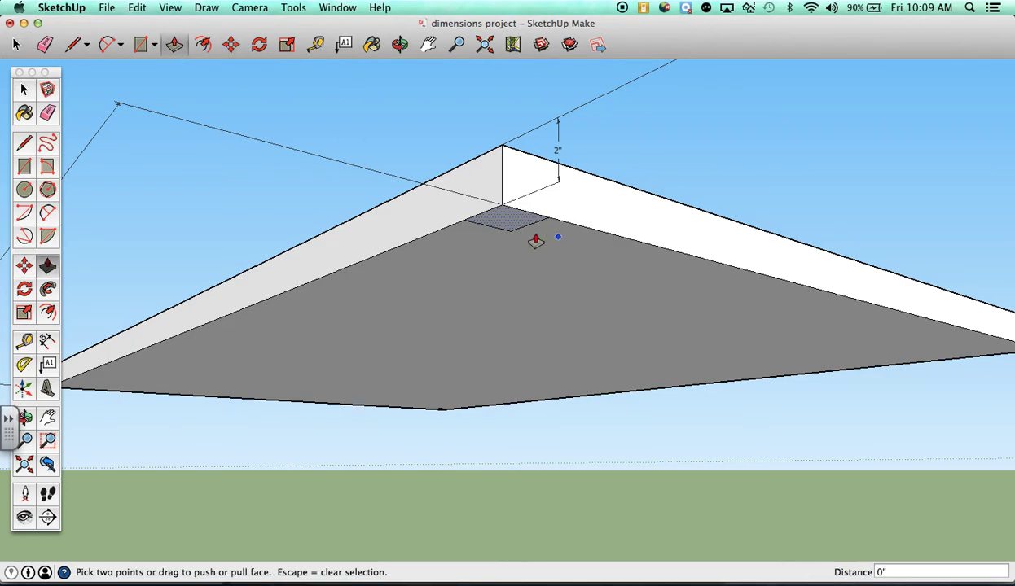
drag(517, 226, 514, 479)
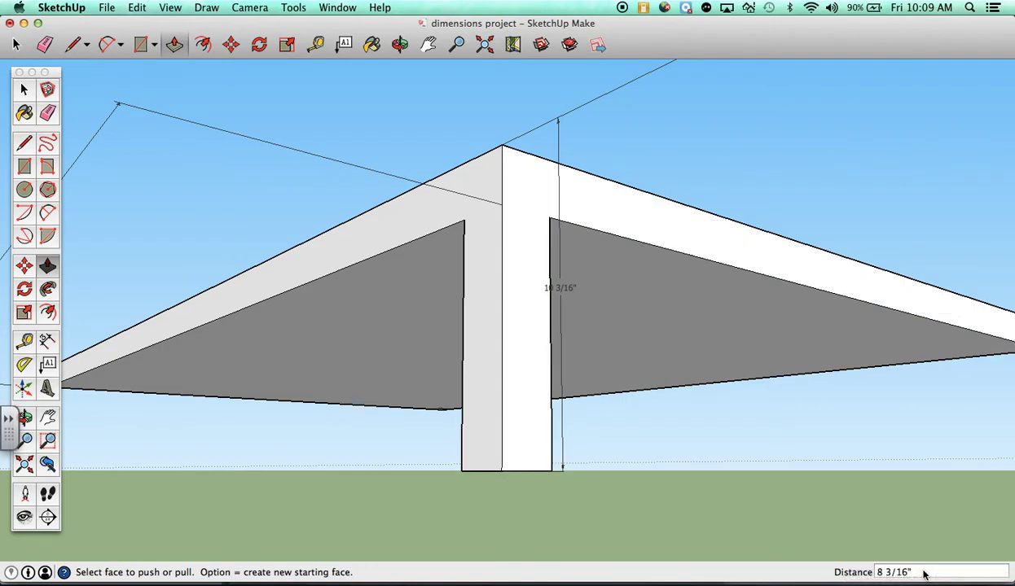
Step: Set the leg's extrusion distance to 18"
text(18)
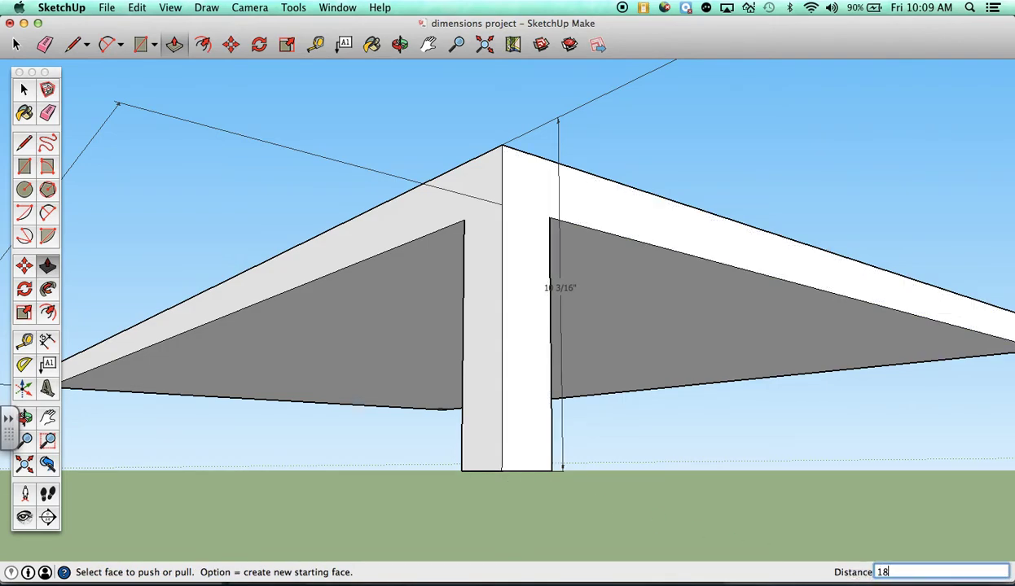
text(")
key(Return)
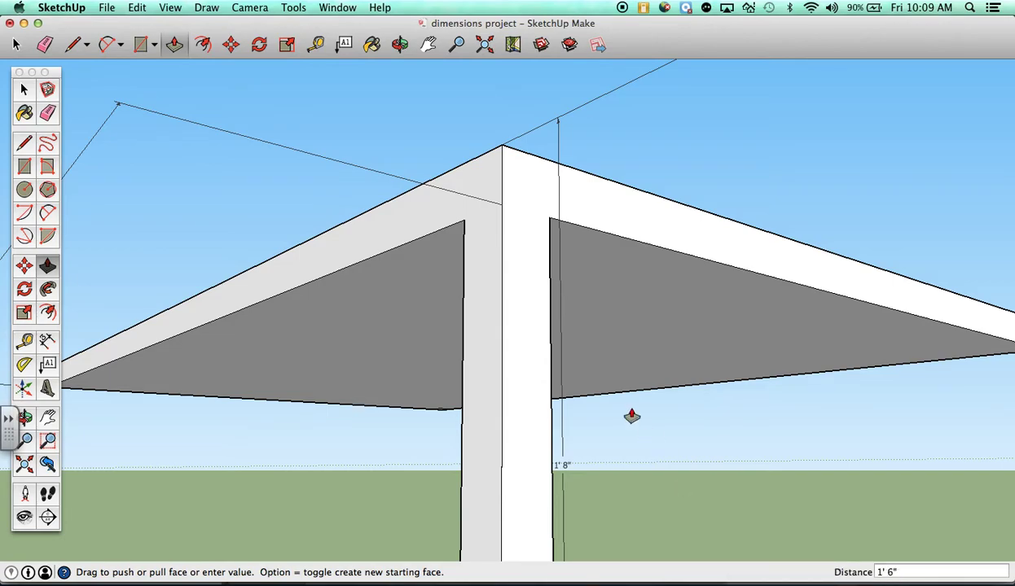
Step: Examine the slab and its corner leg from different angles and distances, including a side view toward the house
scroll(631, 417, up, 5)
scroll(631, 416, down, 8)
scroll(631, 416, up, 2)
scroll(631, 416, up, 3)
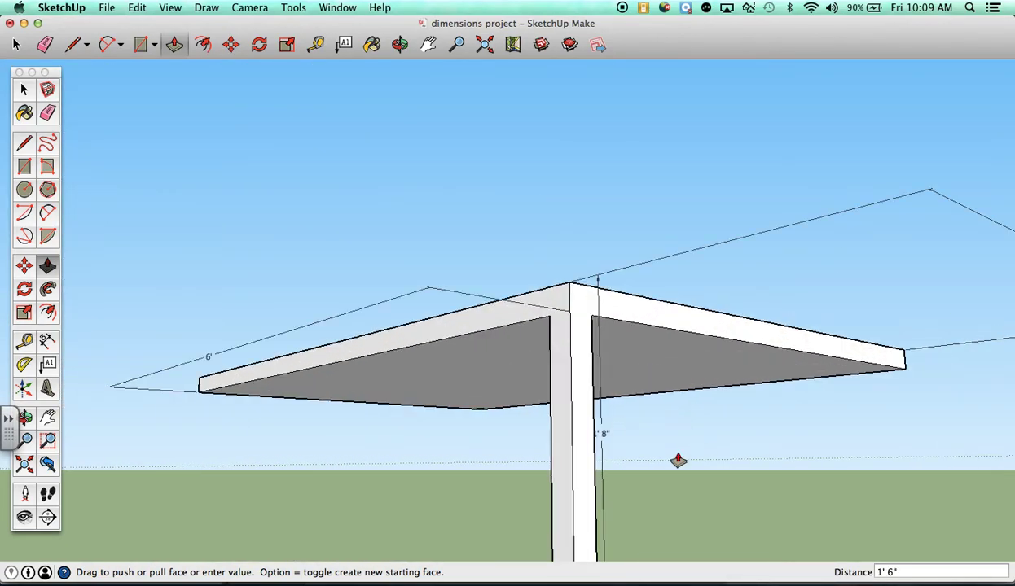
scroll(677, 461, up, 2)
scroll(677, 461, down, 4)
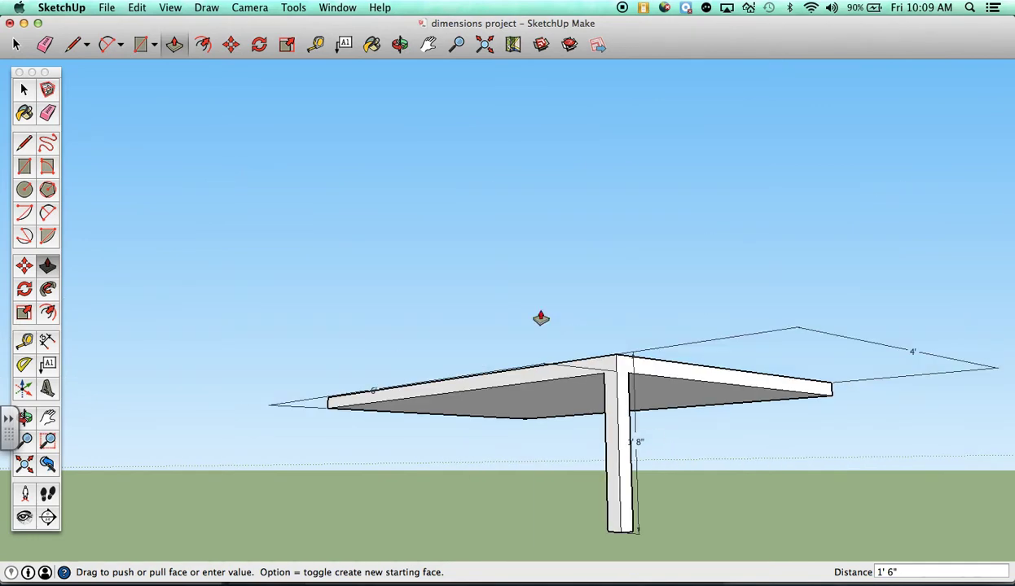
click(399, 44)
drag(417, 415, 709, 464)
scroll(692, 406, down, 6)
scroll(691, 407, up, 10)
scroll(691, 406, down, 7)
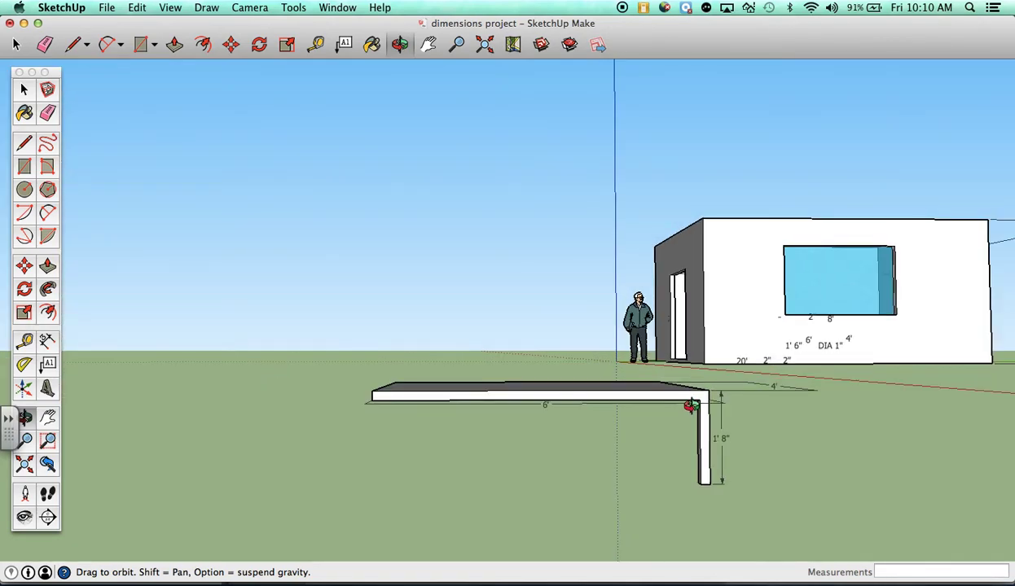
Step: Dimension the leg's height along its inner vertical edge from the slab's underside to the foot, placed beside the leg under the slab
scroll(692, 407, up, 3)
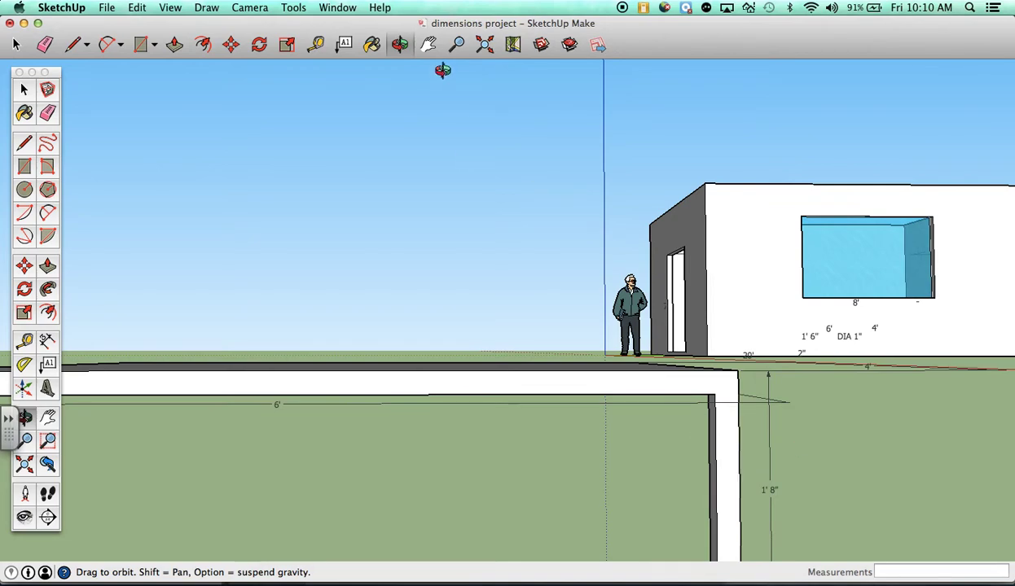
click(428, 44)
drag(646, 449, 615, 368)
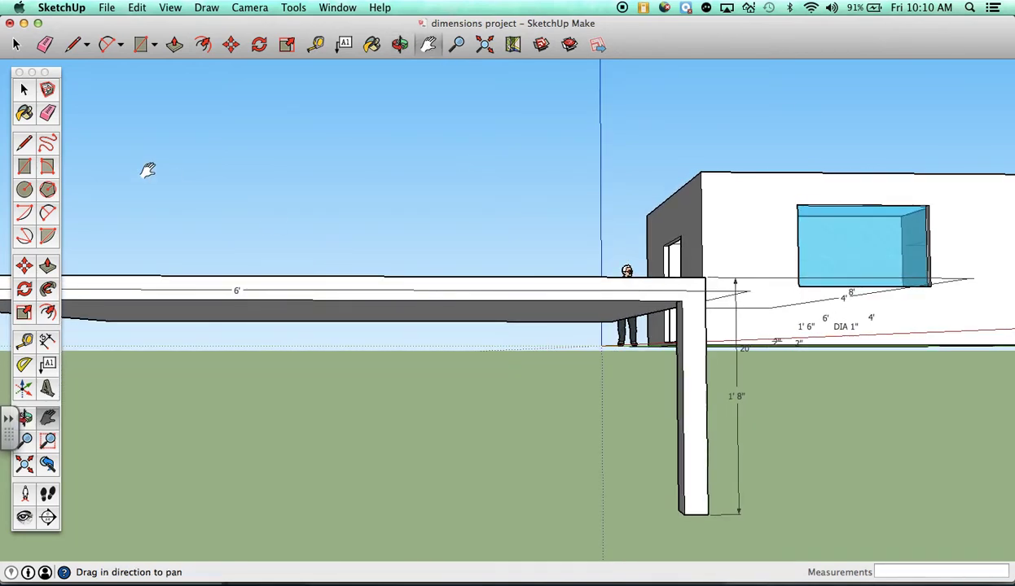
click(47, 340)
click(681, 304)
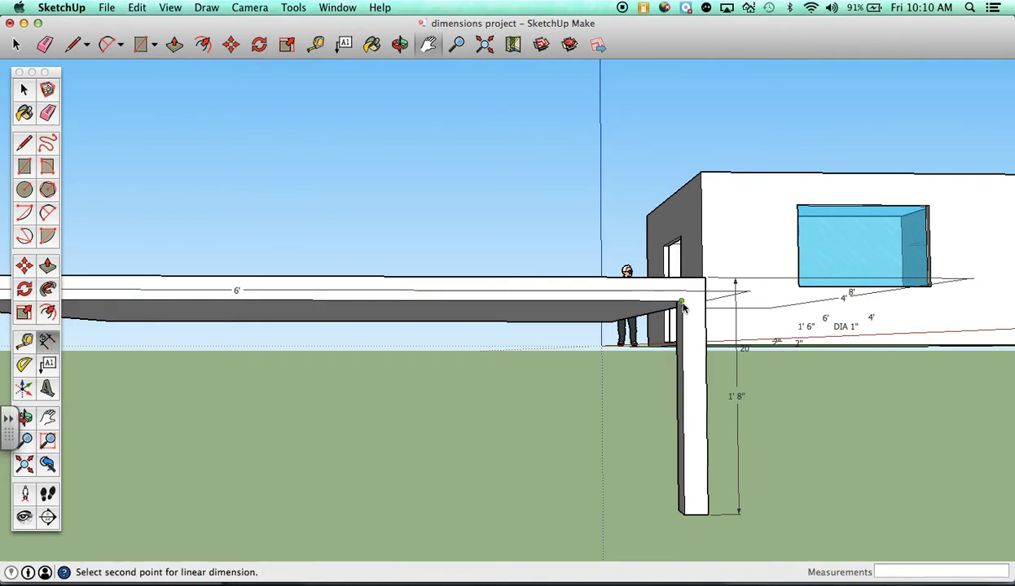
click(684, 515)
click(644, 514)
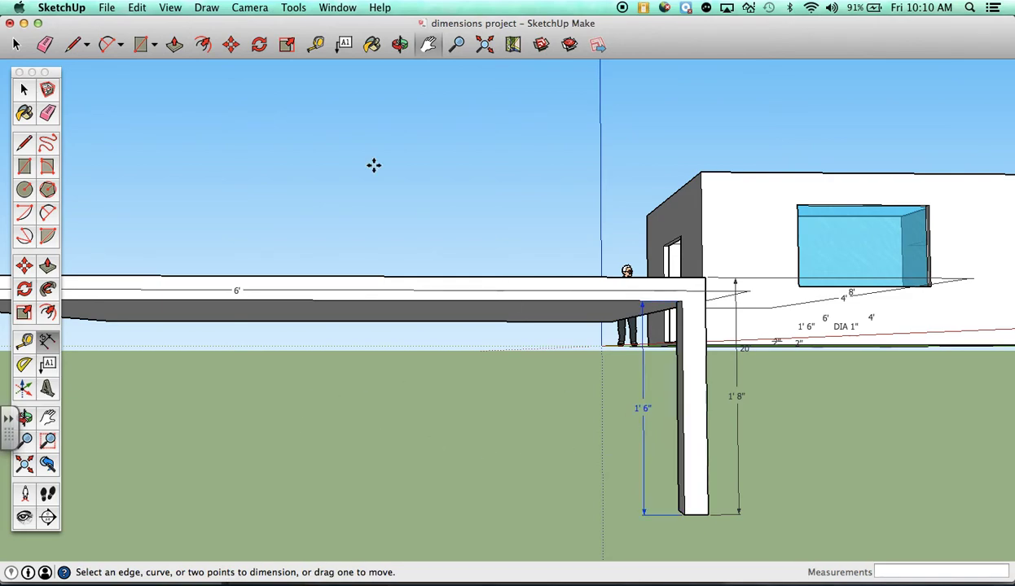
Step: Dimension the width of the leg's square foot along one bottom edge, placed just outside that edge
click(399, 44)
drag(672, 399, 447, 206)
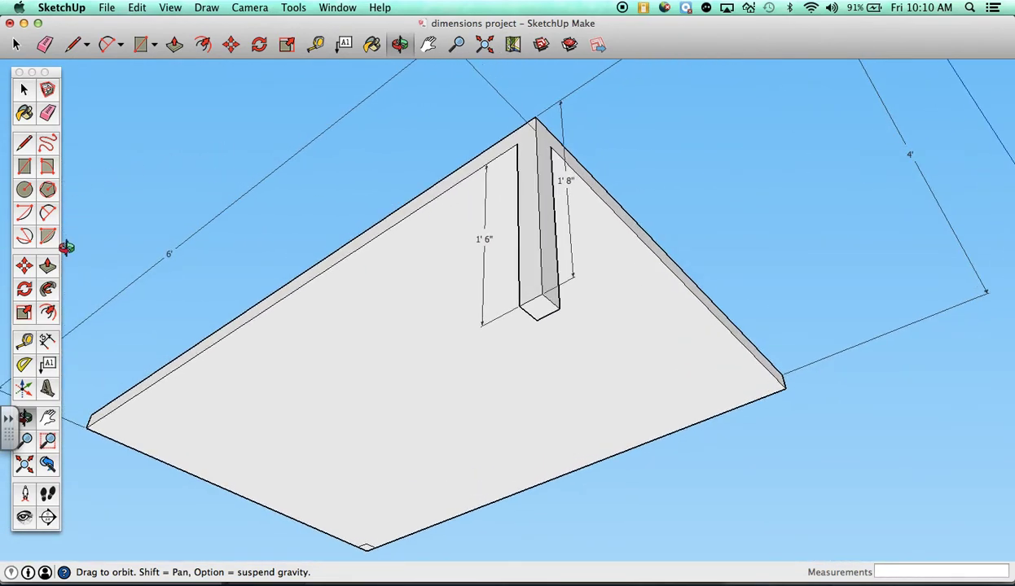
click(47, 341)
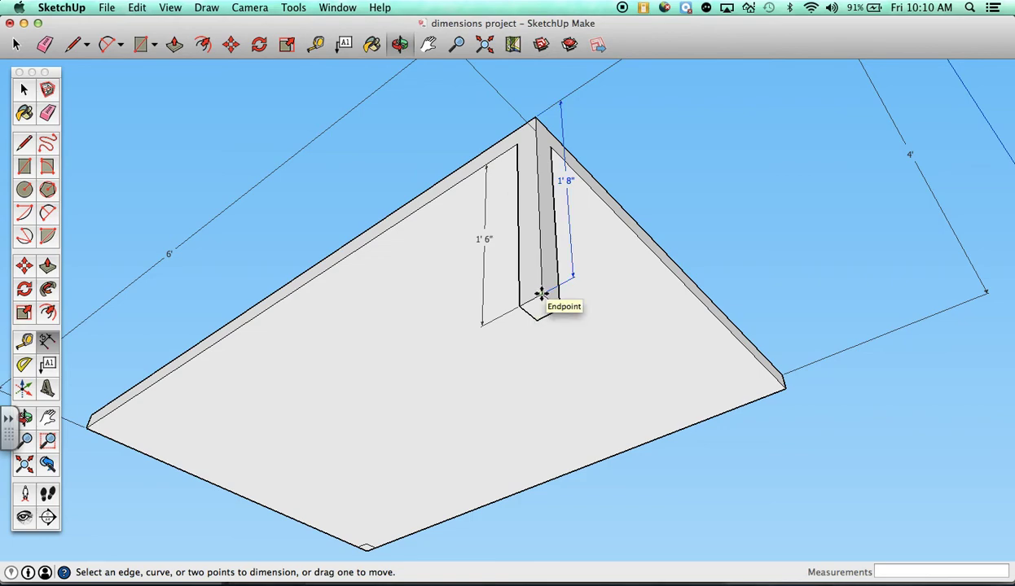
click(537, 321)
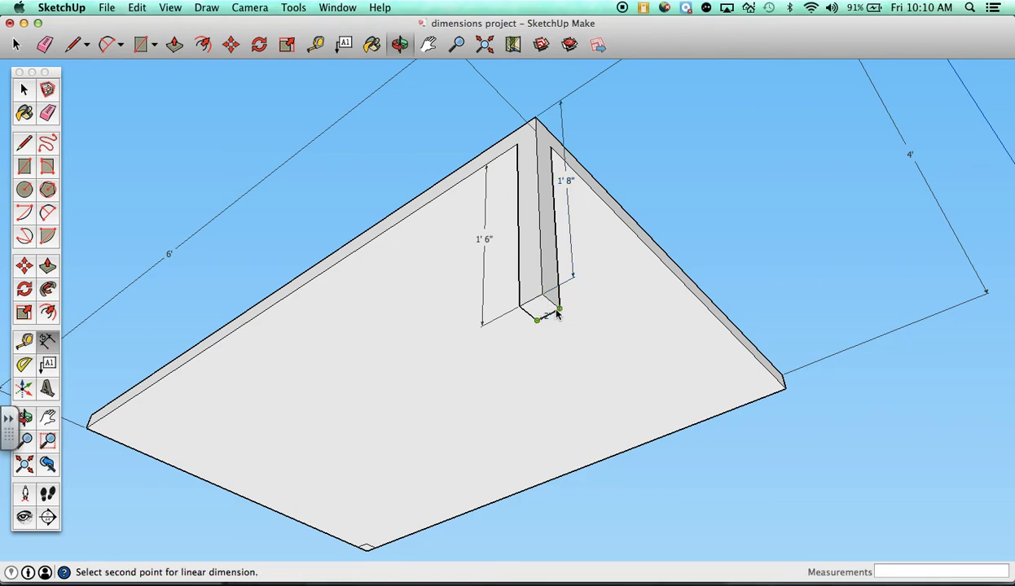
click(559, 311)
click(570, 333)
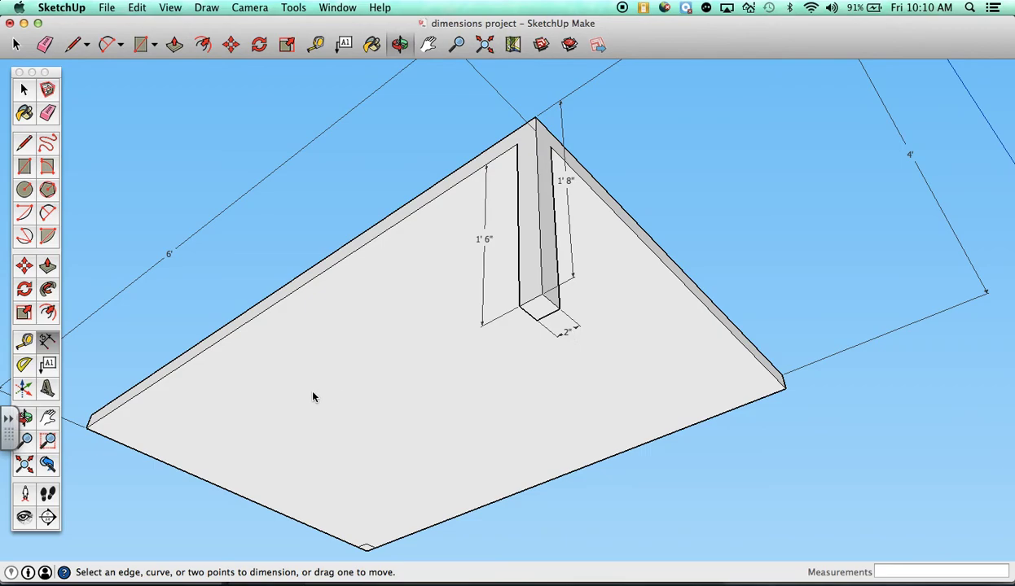
Step: Examine the dimensioned leg and slab from a low viewpoint near ground level
click(400, 45)
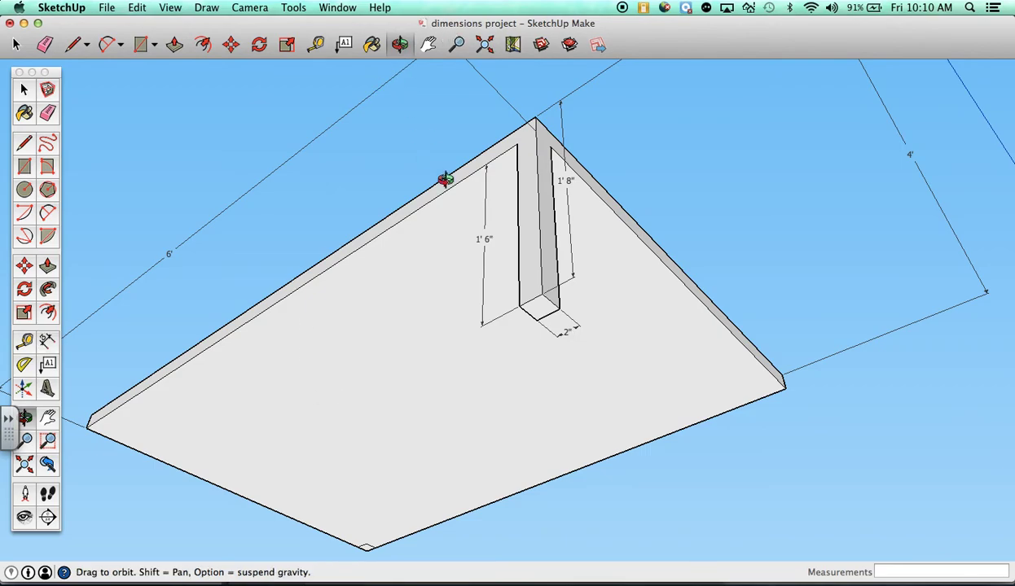
drag(444, 174, 447, 385)
scroll(516, 419, up, 5)
scroll(515, 419, down, 8)
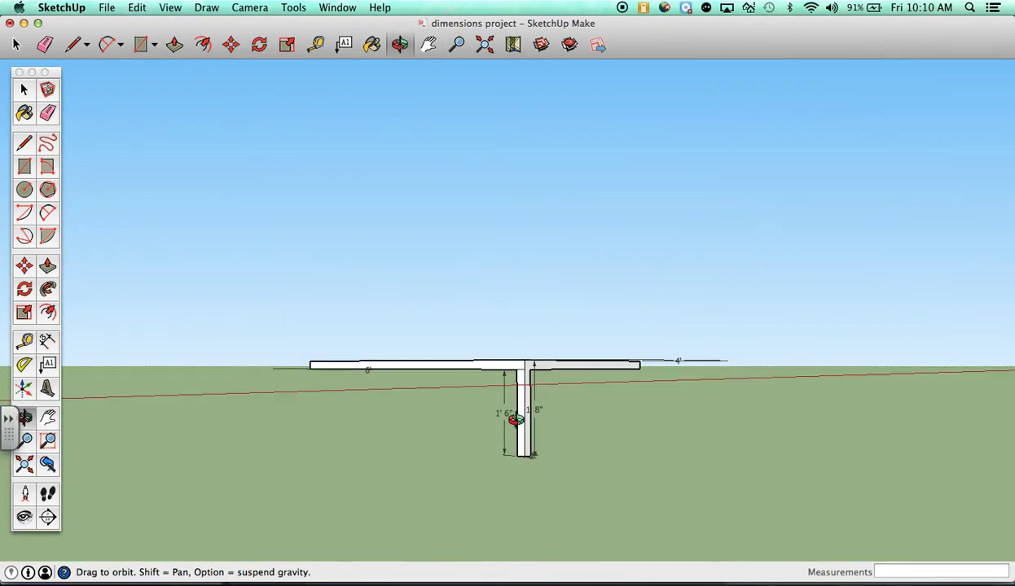
scroll(515, 420, up, 5)
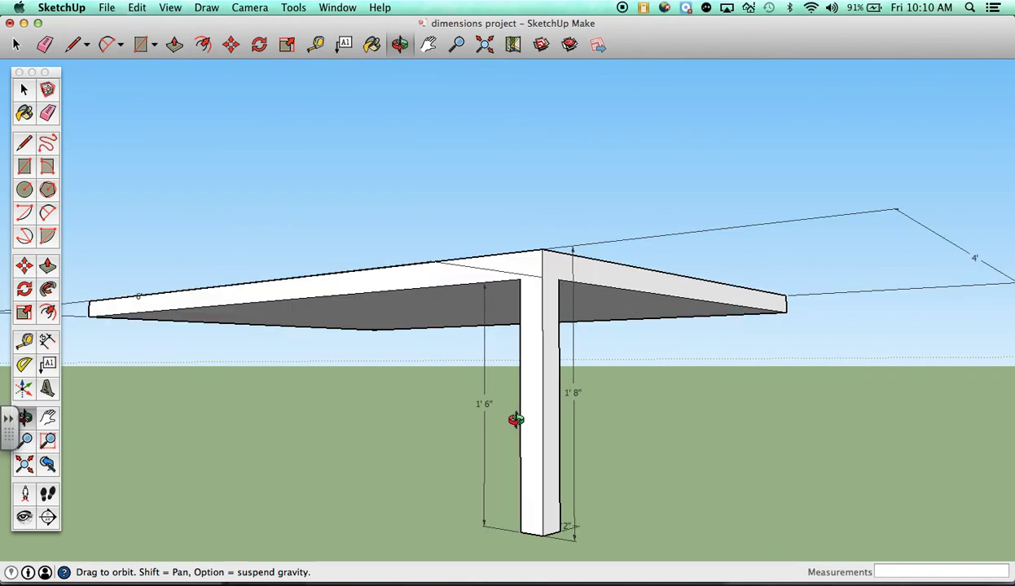
key(h)
drag(534, 289, 509, 269)
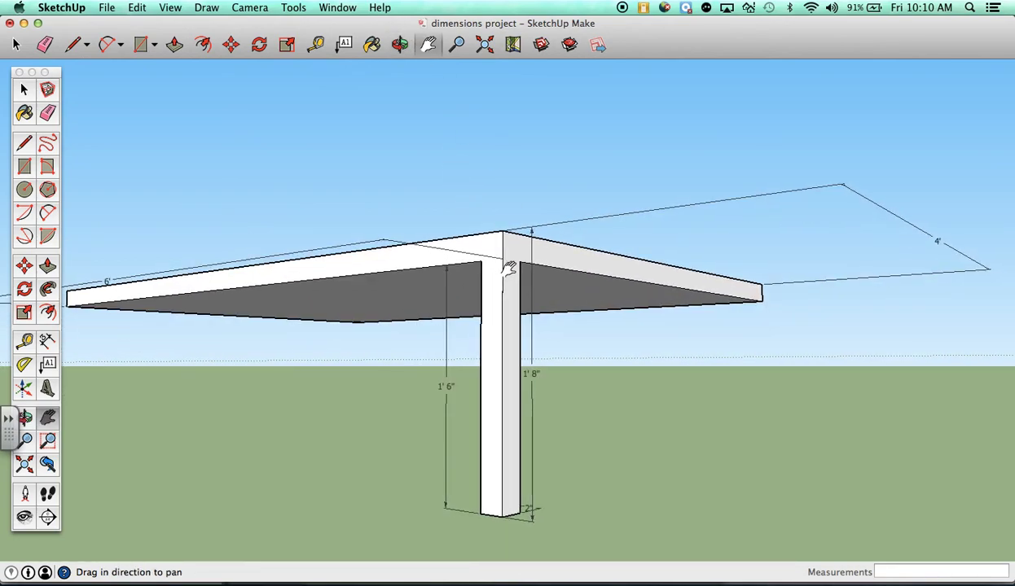